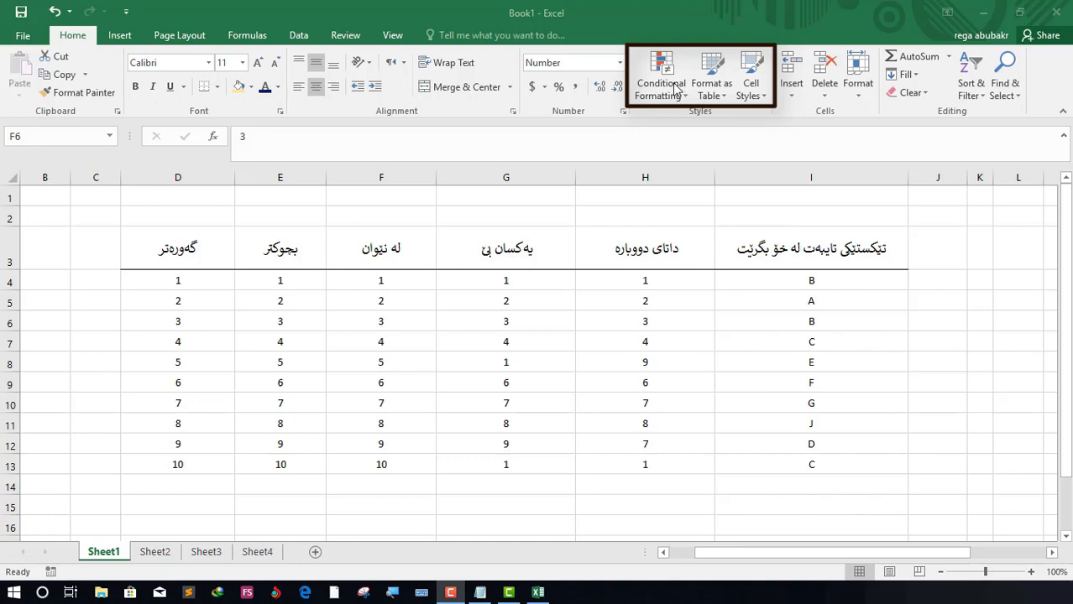
pyautogui.click(676, 91)
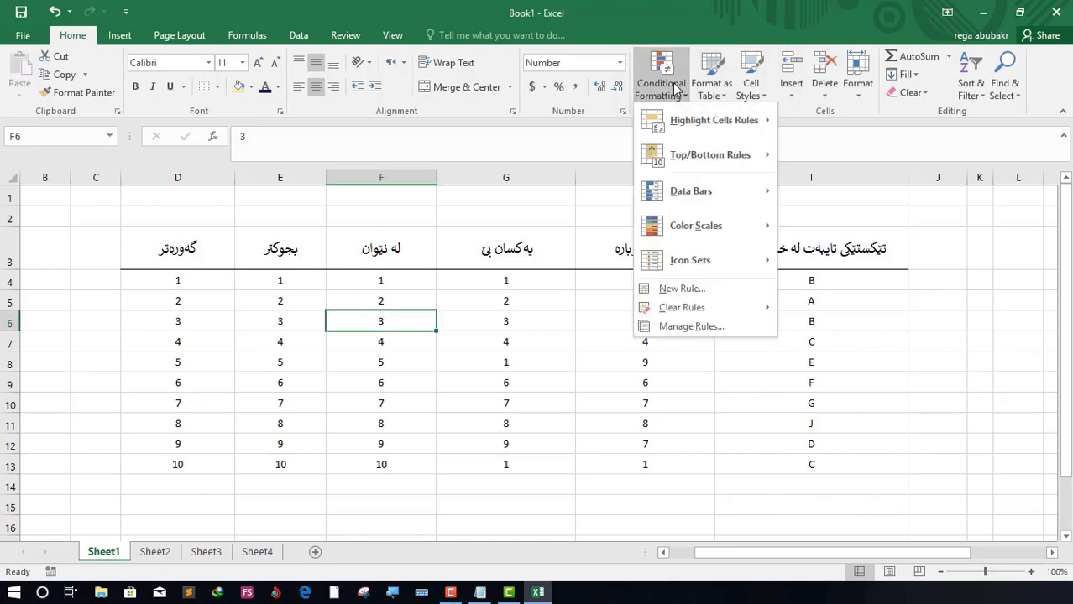
pyautogui.click(834, 136)
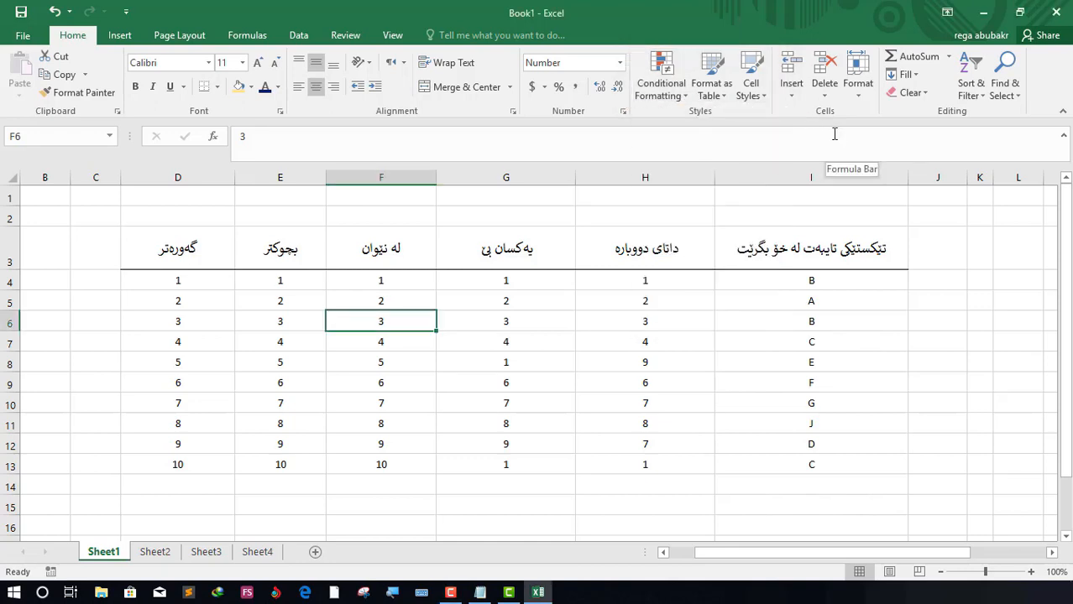
pyautogui.click(676, 90)
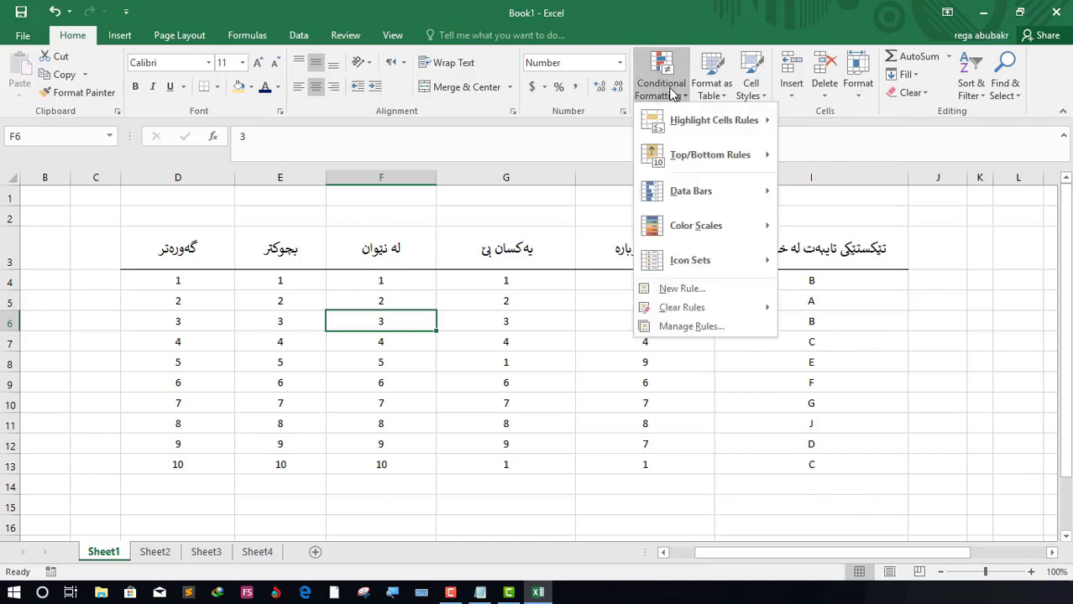
pyautogui.moveTo(721, 124)
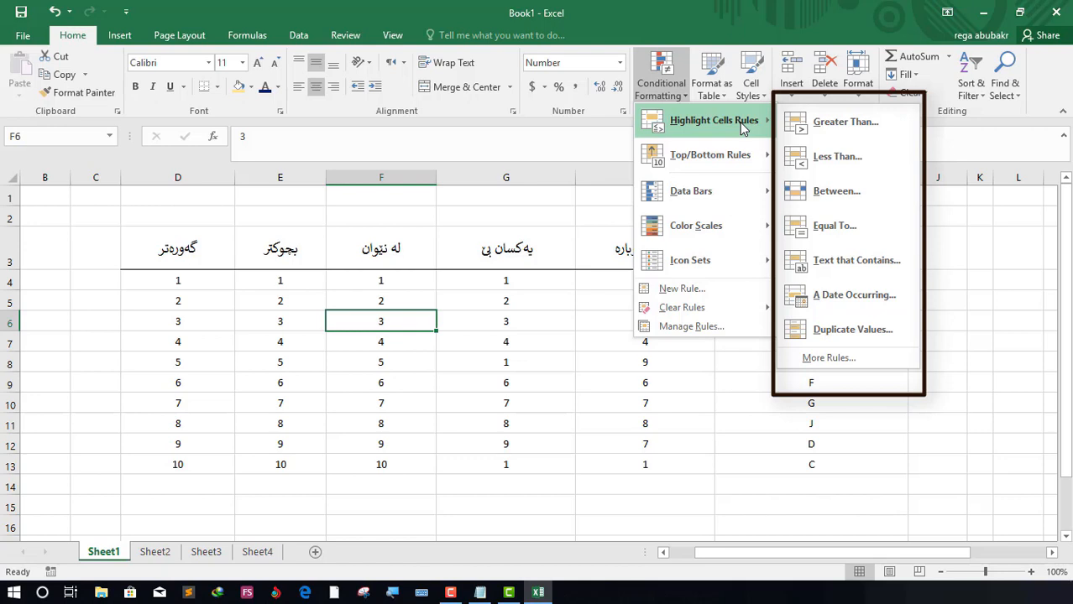
pyautogui.click(257, 386)
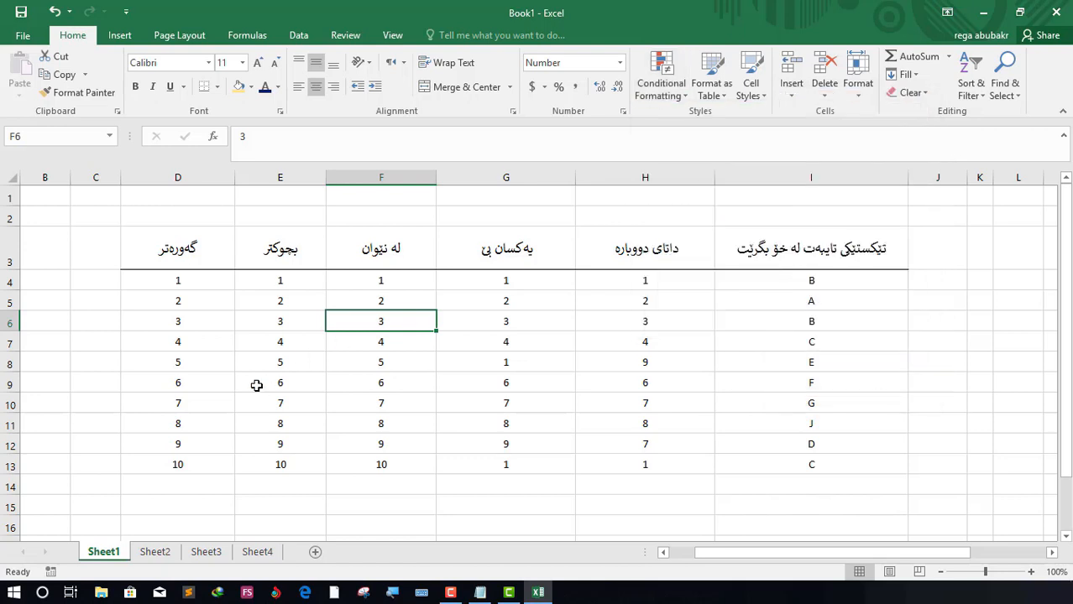
# Step: Examine the headings and sample data in columns D to I, including the first and last numbers in column D
pyautogui.click(126, 340)
pyautogui.click(168, 178)
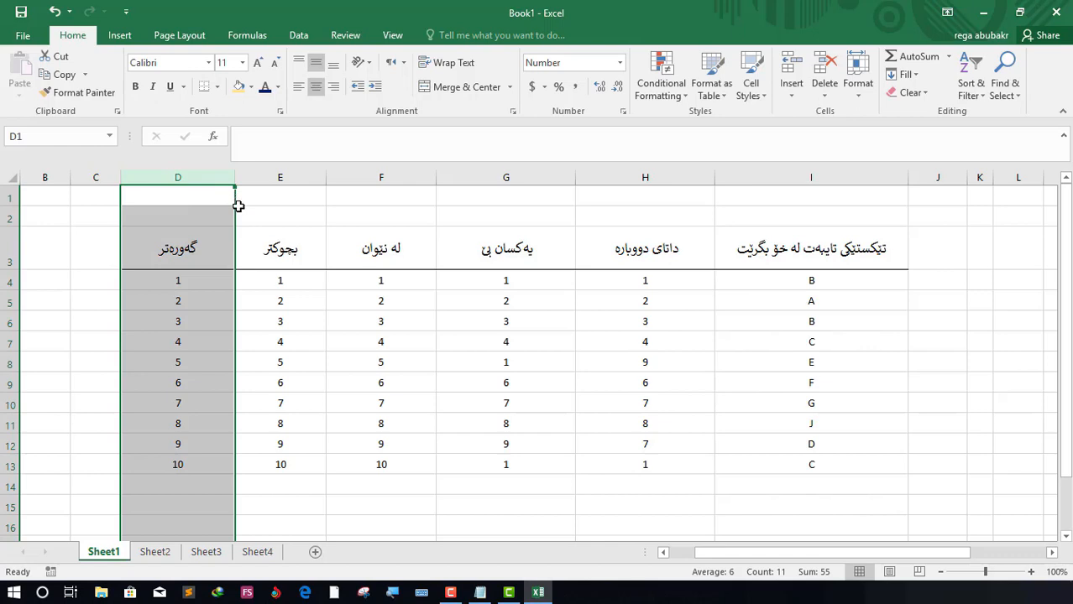
pyautogui.click(285, 176)
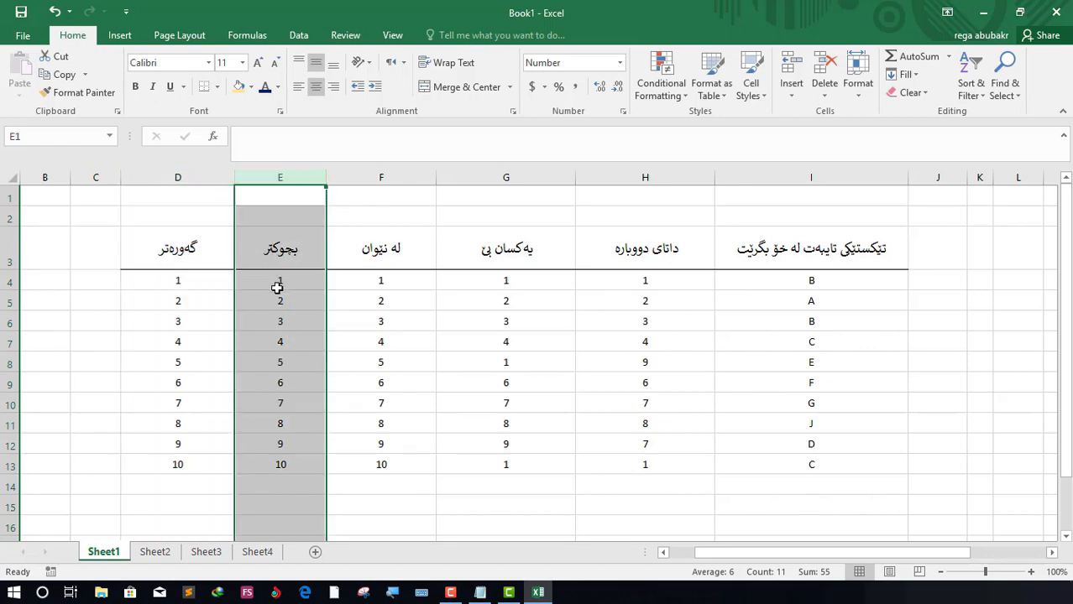
pyautogui.moveTo(275, 284); pyautogui.dragTo(260, 444)
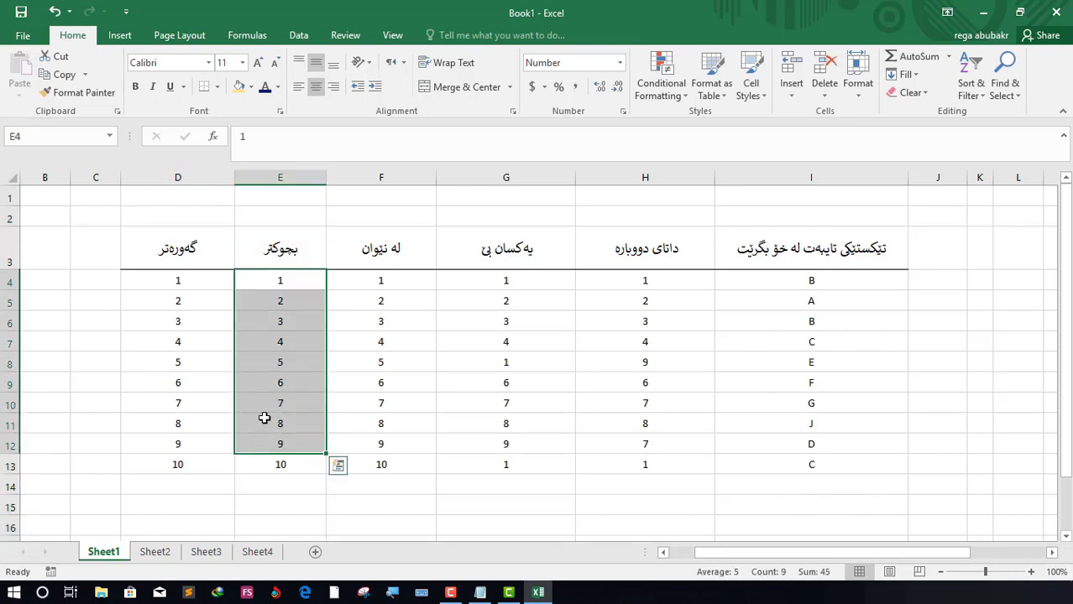
pyautogui.click(397, 280)
pyautogui.click(510, 284)
pyautogui.click(637, 280)
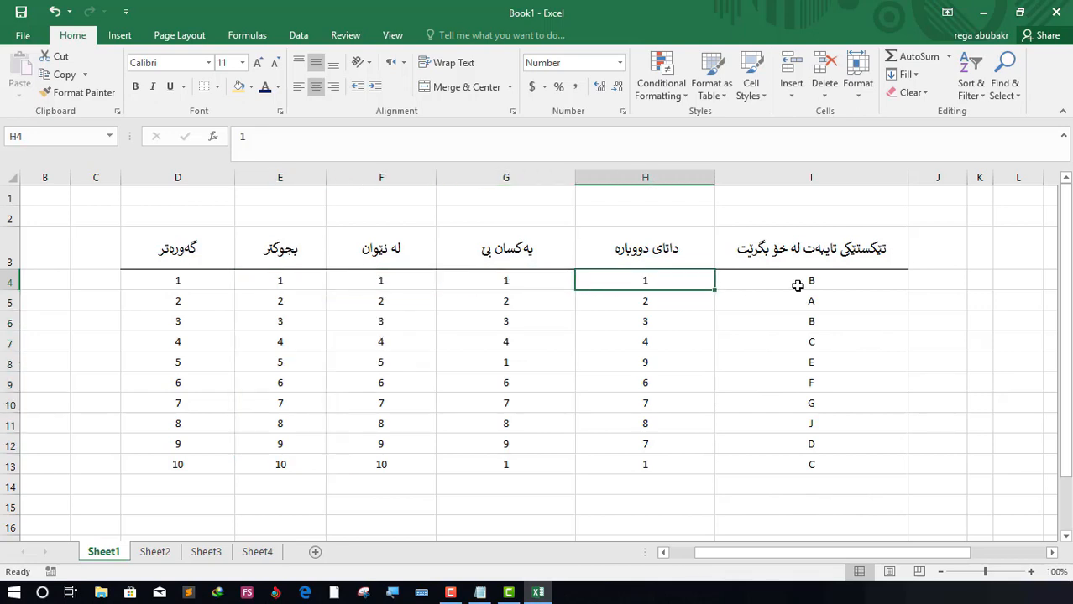
pyautogui.click(798, 285)
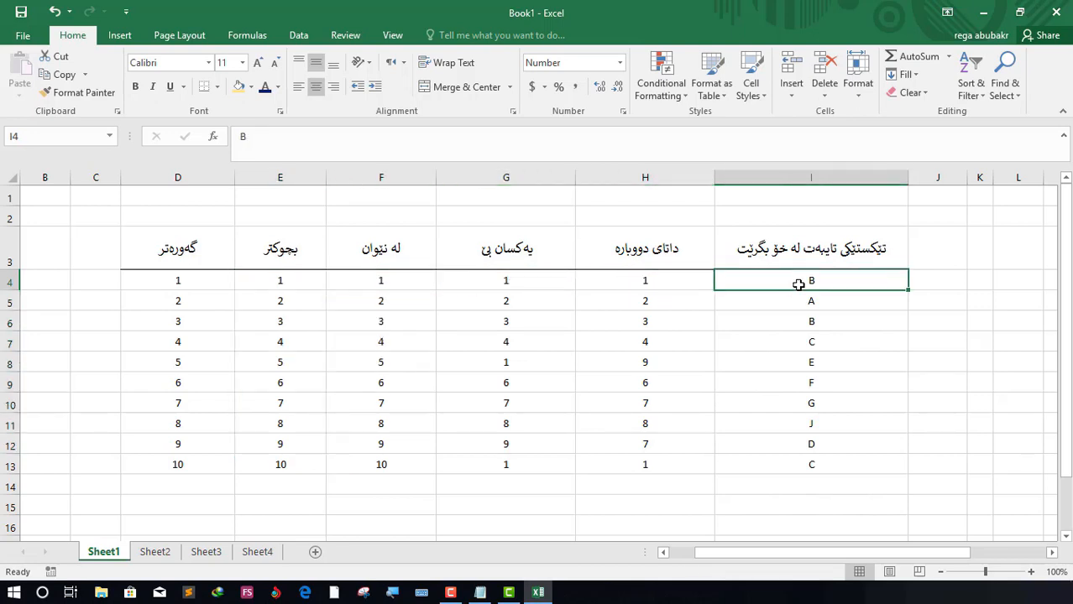
pyautogui.click(174, 280)
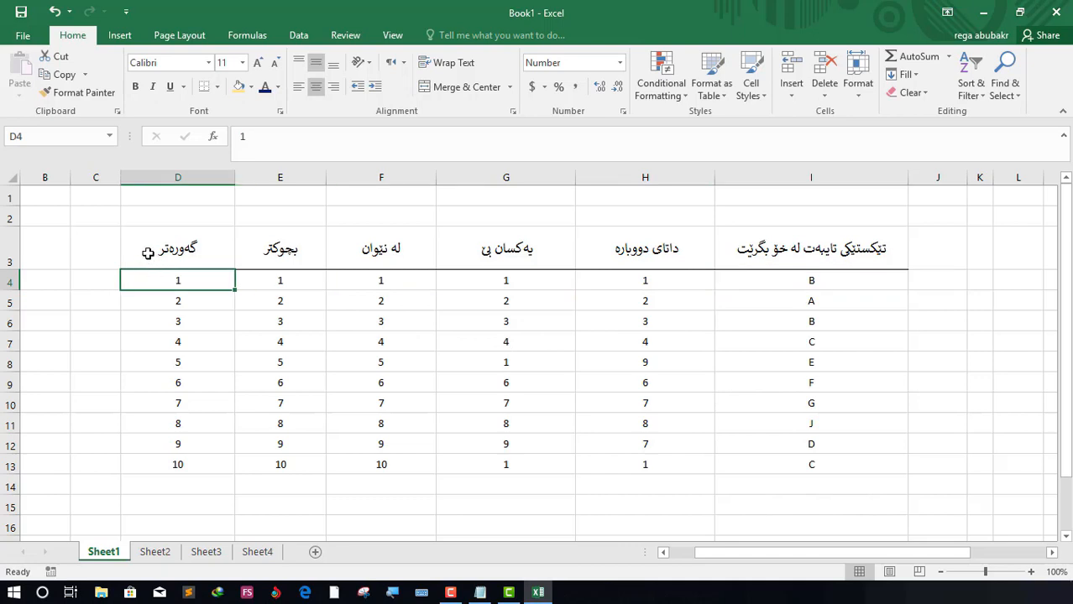
pyautogui.click(148, 253)
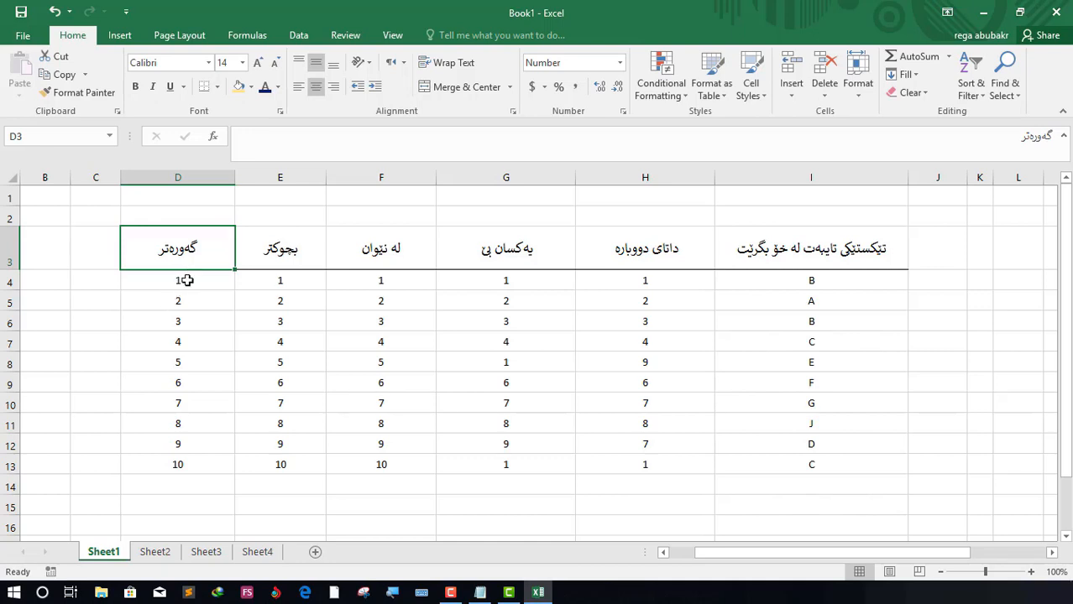
pyautogui.click(187, 280)
pyautogui.click(173, 464)
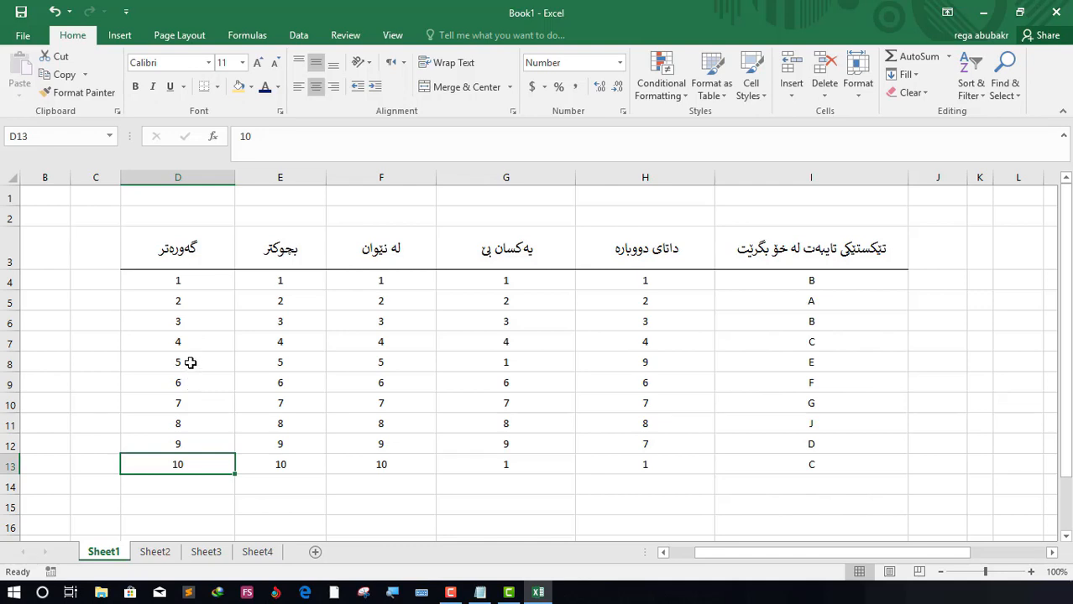
# Step: Set up a Greater Than conditional formatting rule for D4:D13 with a threshold of 5
pyautogui.moveTo(171, 280); pyautogui.dragTo(149, 464)
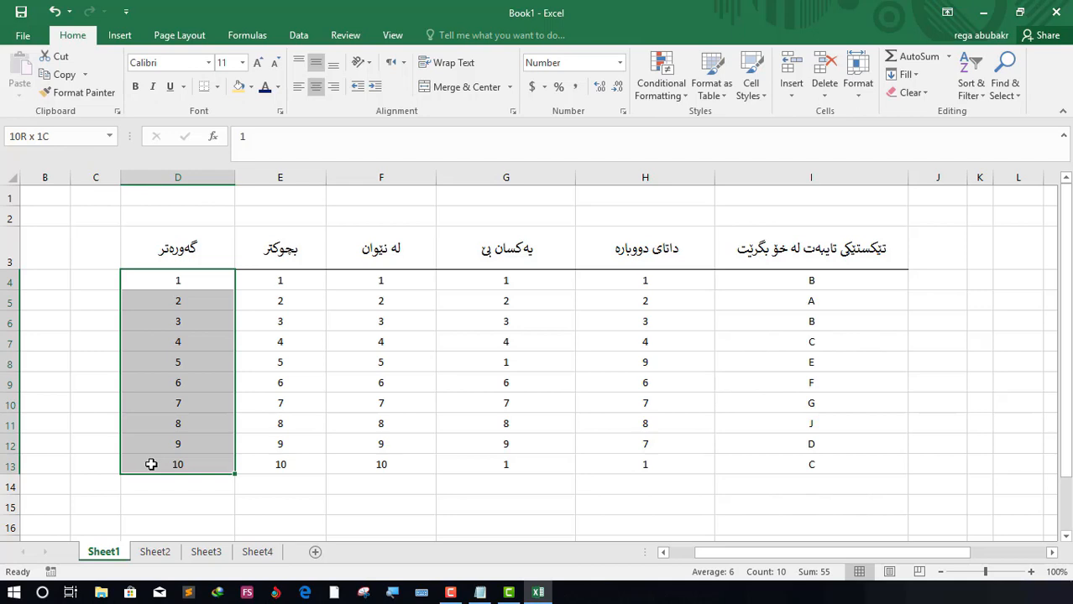
pyautogui.moveTo(151, 464); pyautogui.dragTo(151, 464)
pyautogui.click(665, 90)
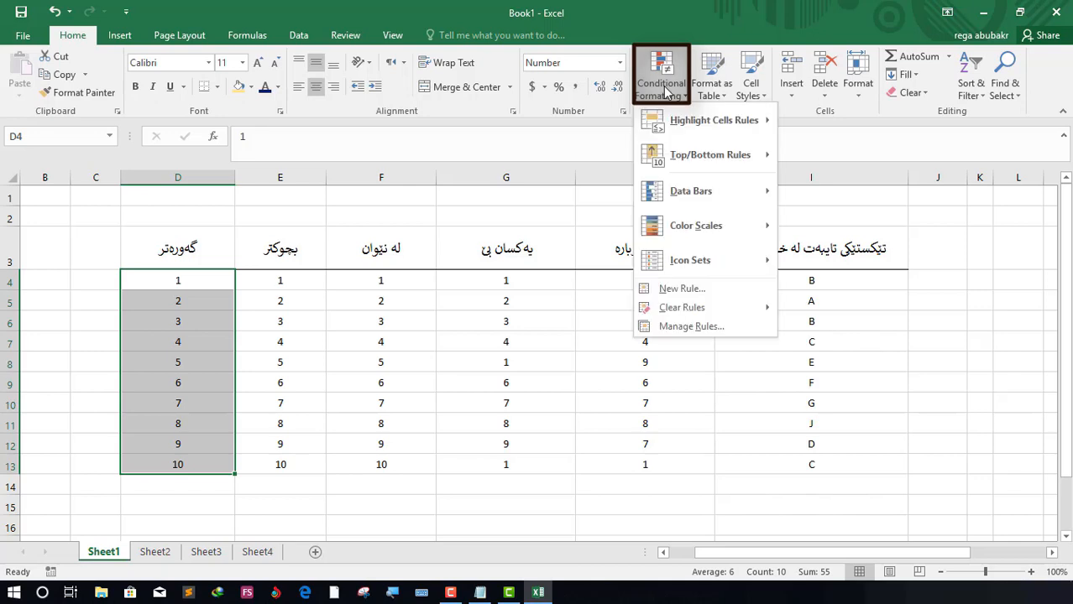
pyautogui.moveTo(745, 124)
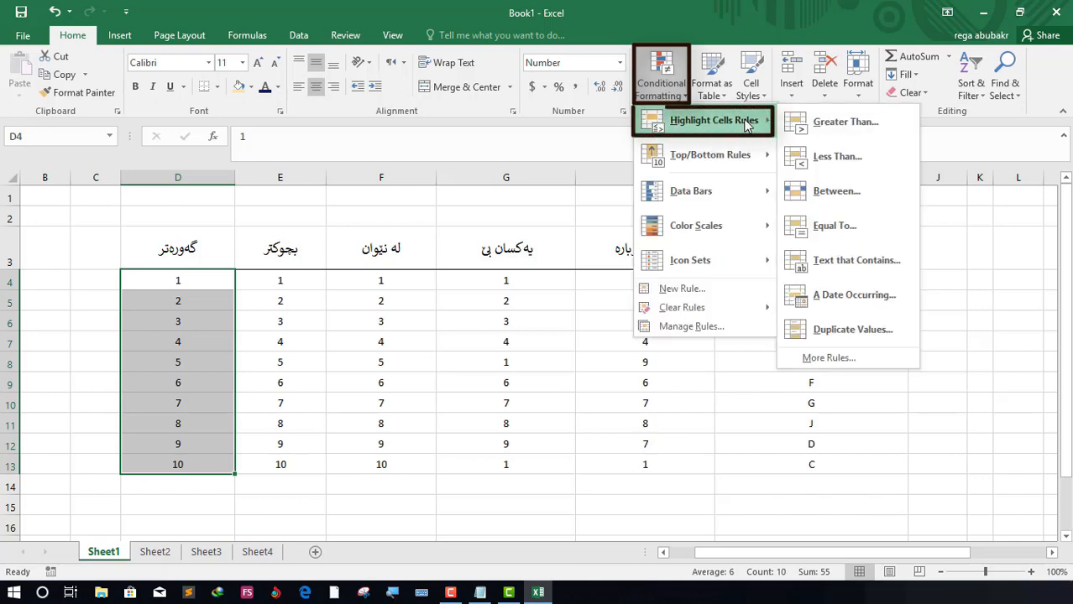
pyautogui.click(863, 124)
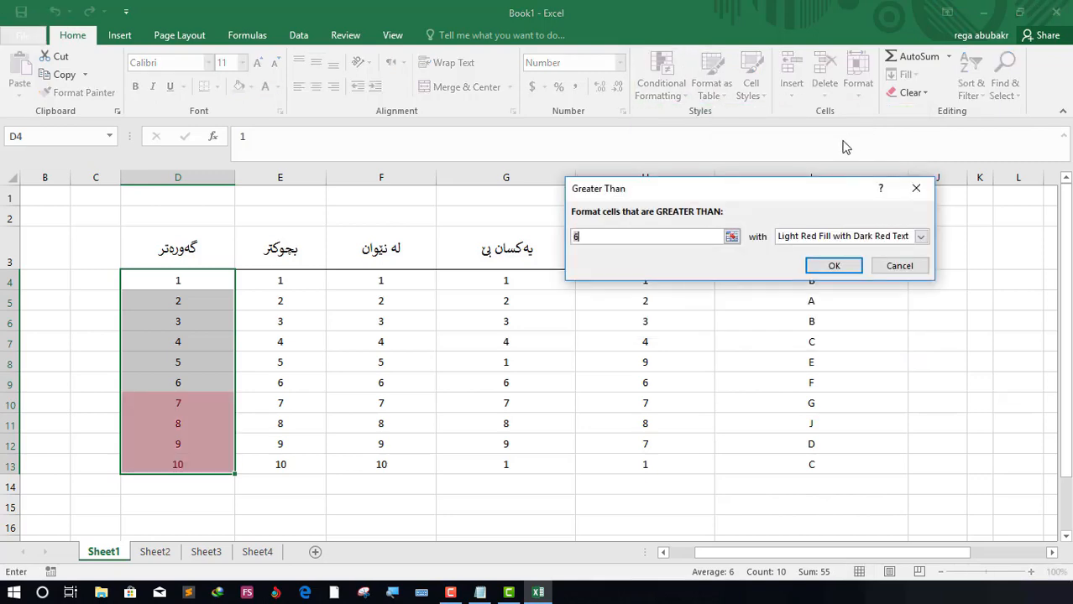
pyautogui.moveTo(774, 189); pyautogui.dragTo(632, 154)
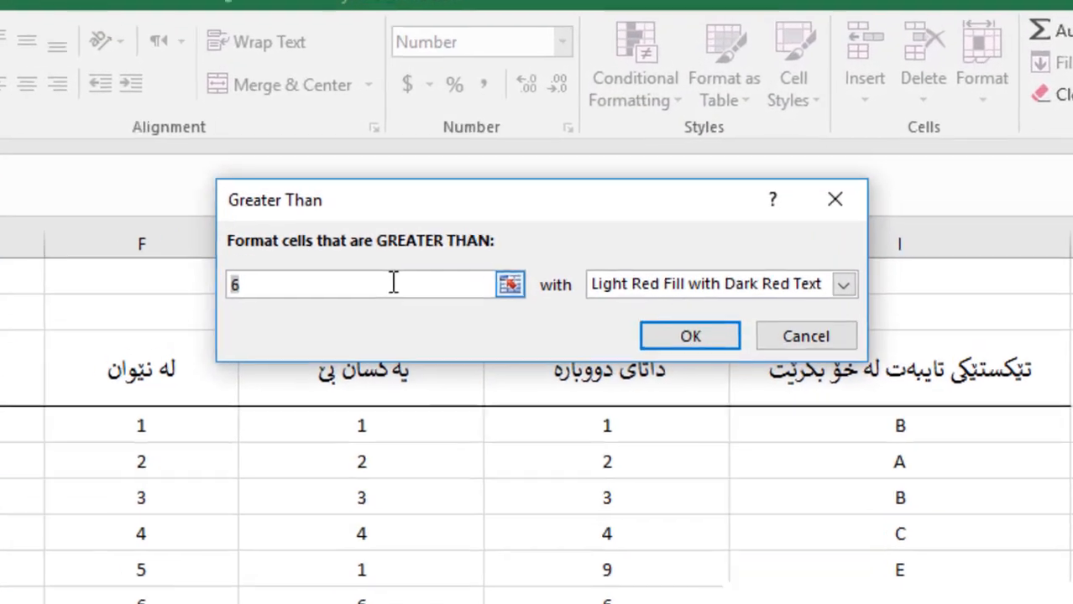
pyautogui.moveTo(519, 200); pyautogui.dragTo(496, 208)
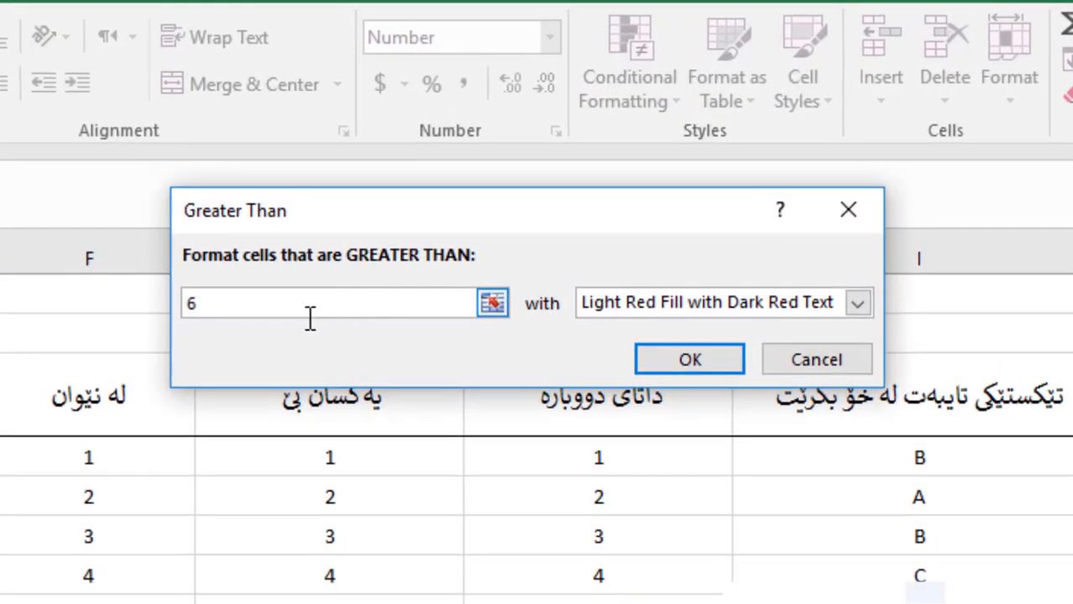
pyautogui.moveTo(310, 319); pyautogui.dragTo(163, 307)
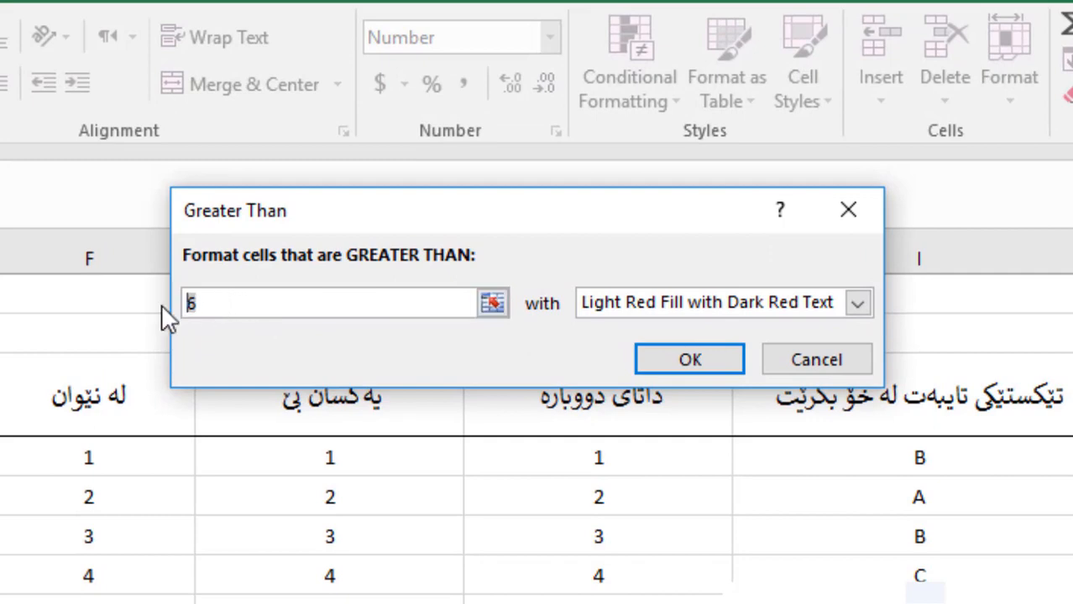
pyautogui.press('BackSpace')
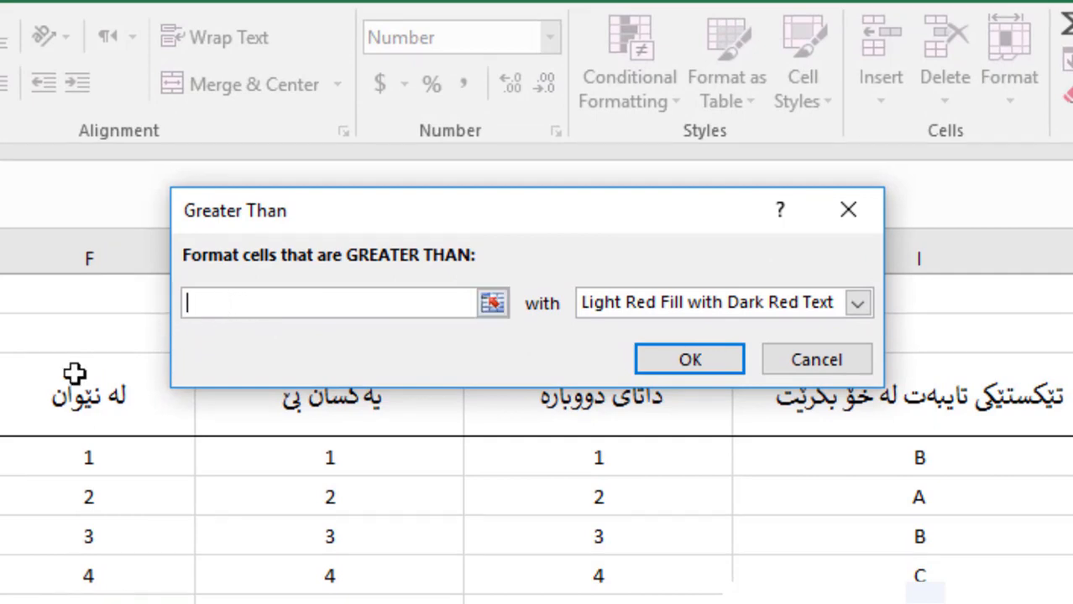
pyautogui.write('5')
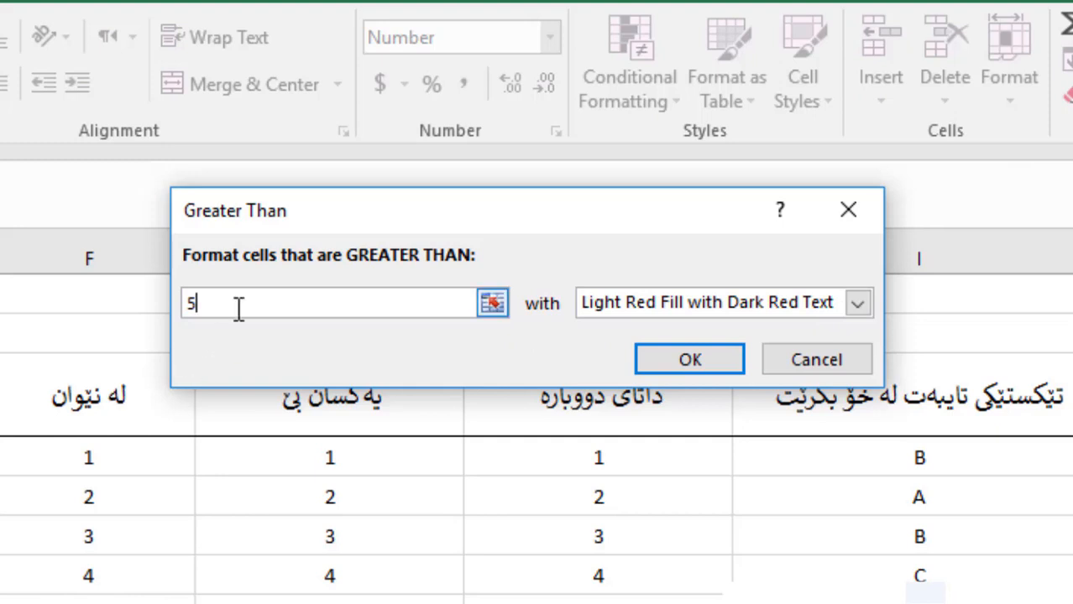
# Step: Try the Yellow Fill with Dark Yellow Text and Green Fill with Dark Green Text presets for the rule
pyautogui.click(625, 309)
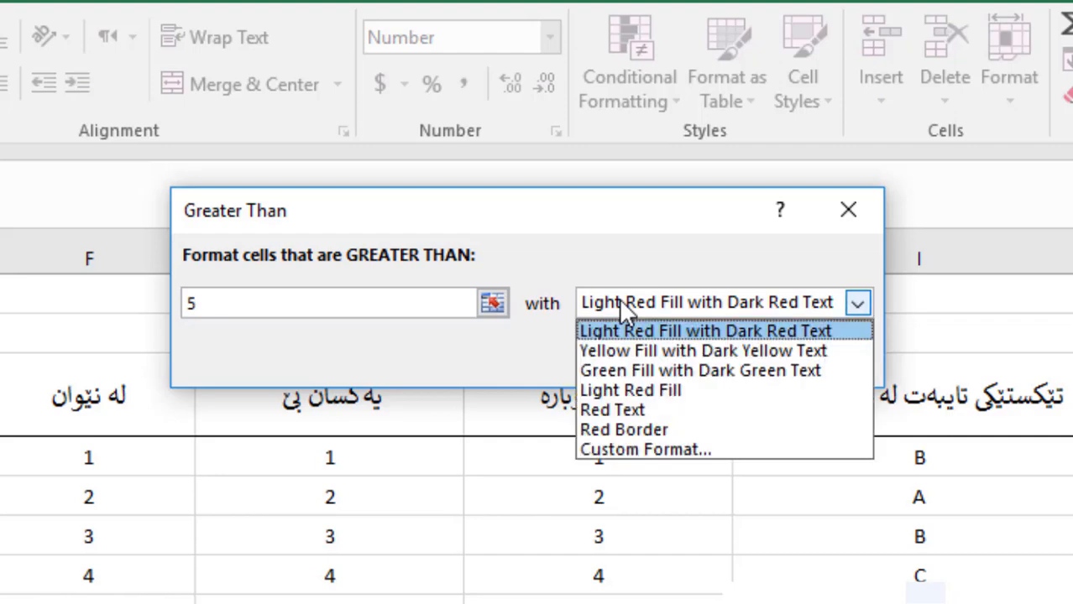
pyautogui.click(638, 355)
pyautogui.click(699, 307)
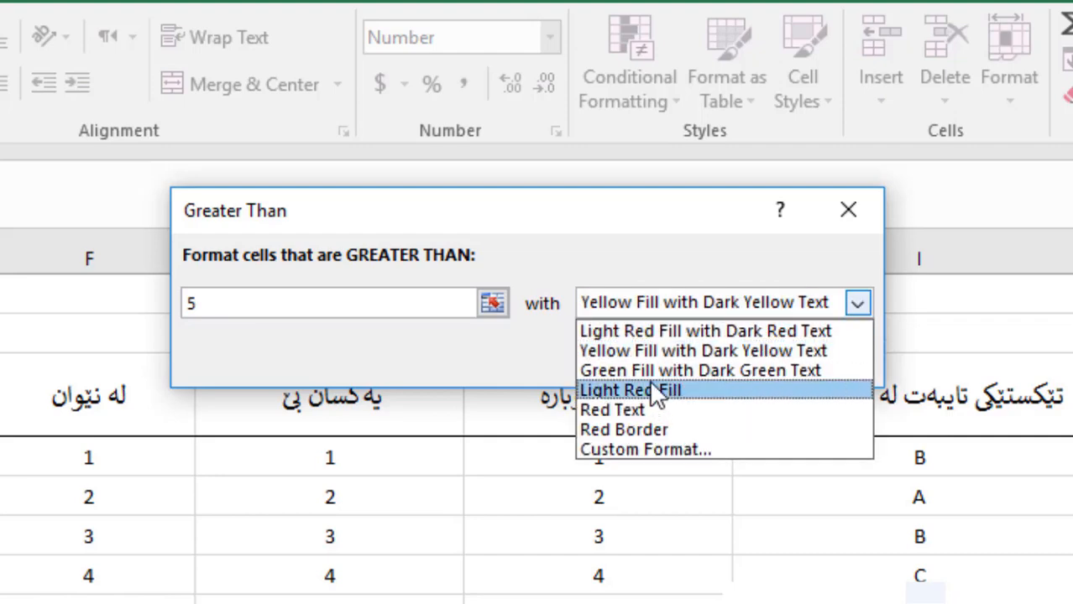
pyautogui.click(661, 374)
# Step: Give the Greater Than rule a custom format with a dark red font colour
pyautogui.click(665, 300)
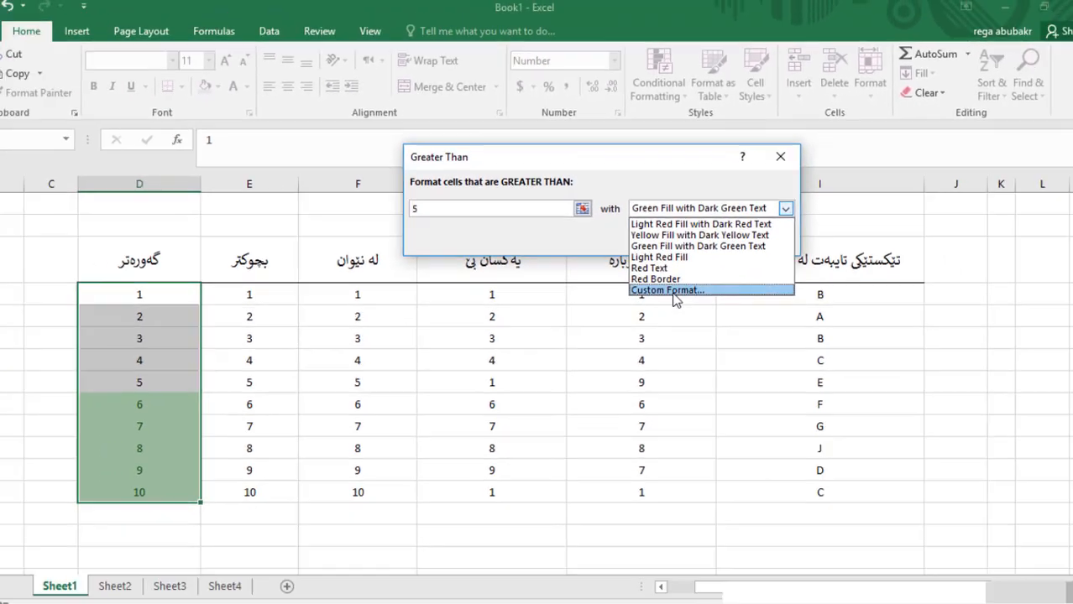
pyautogui.click(660, 419)
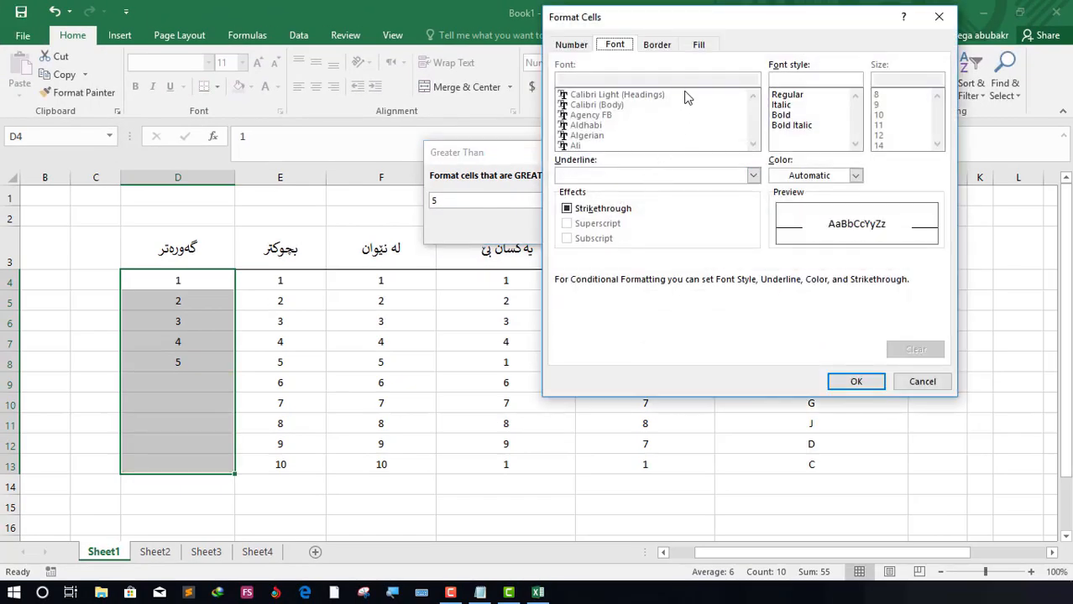
pyautogui.click(854, 176)
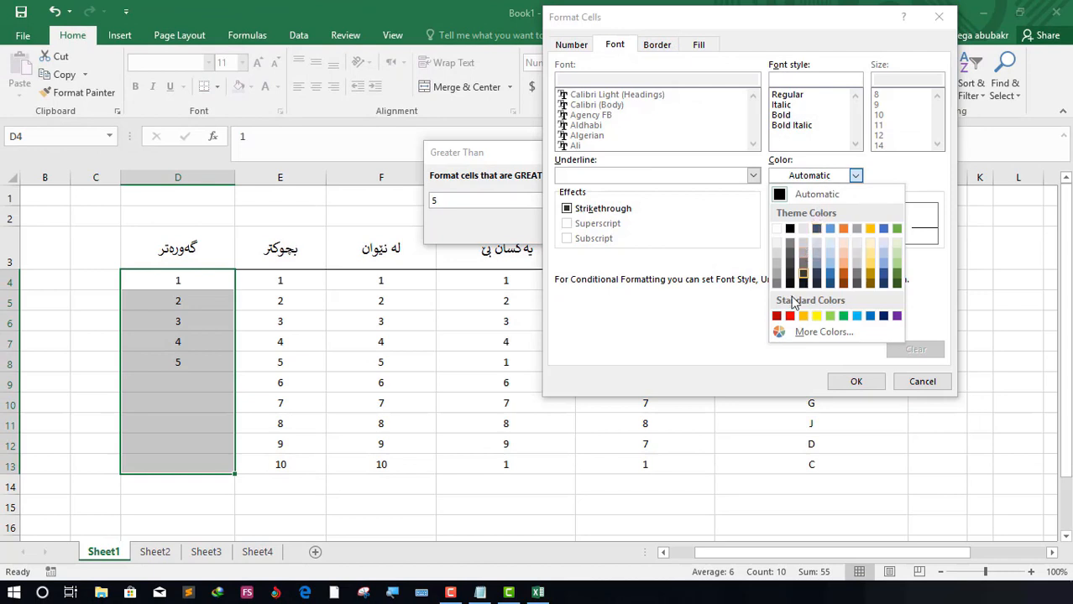
pyautogui.click(776, 317)
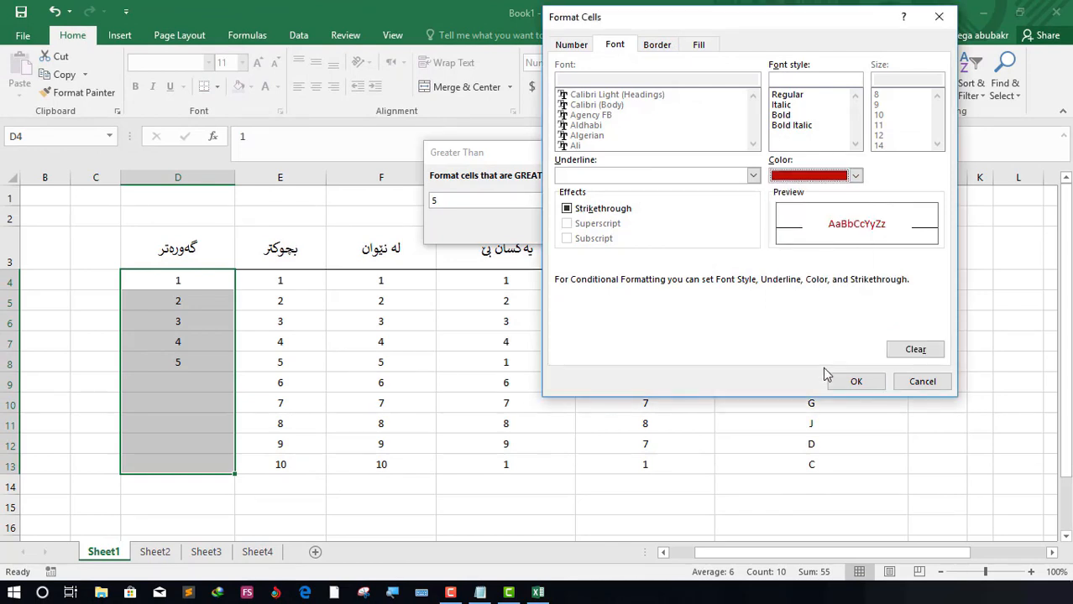
# Step: Add the lightest blue background fill to the custom format and apply the rule to D4:D13
pyautogui.click(697, 44)
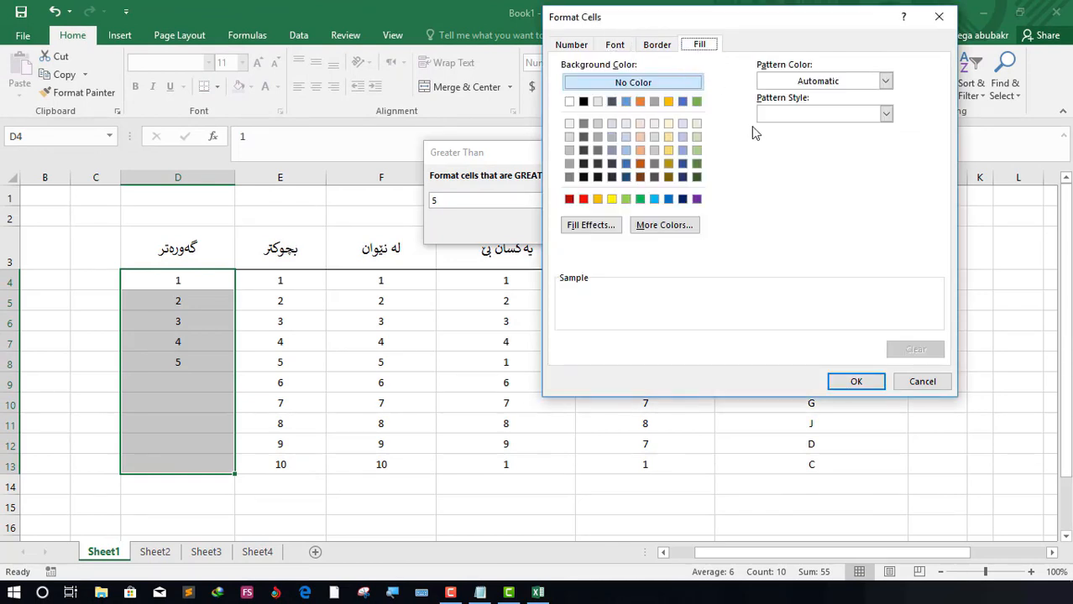
pyautogui.click(631, 124)
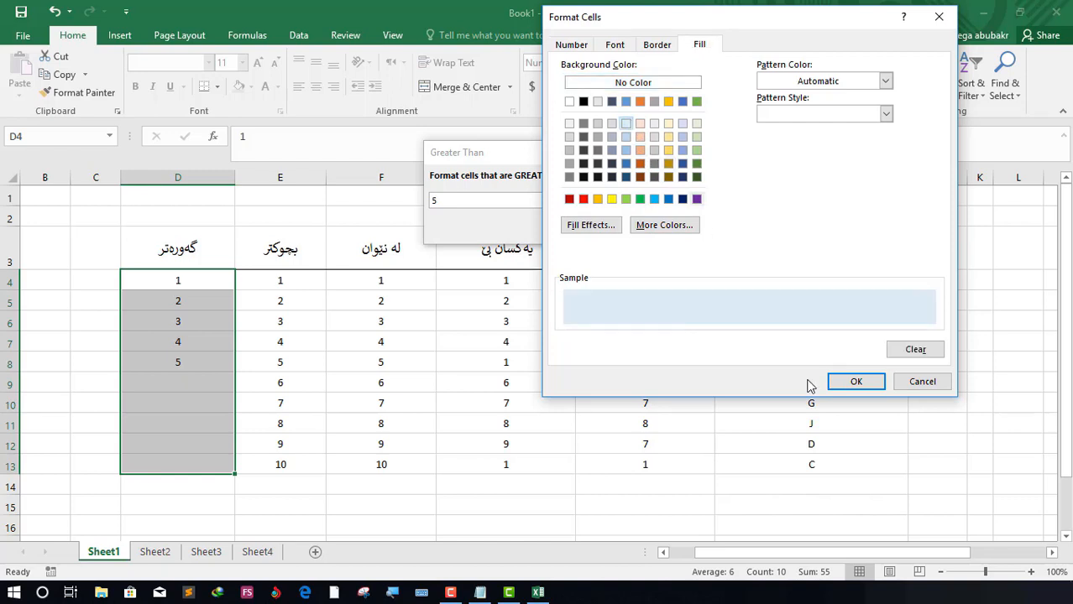
pyautogui.click(844, 386)
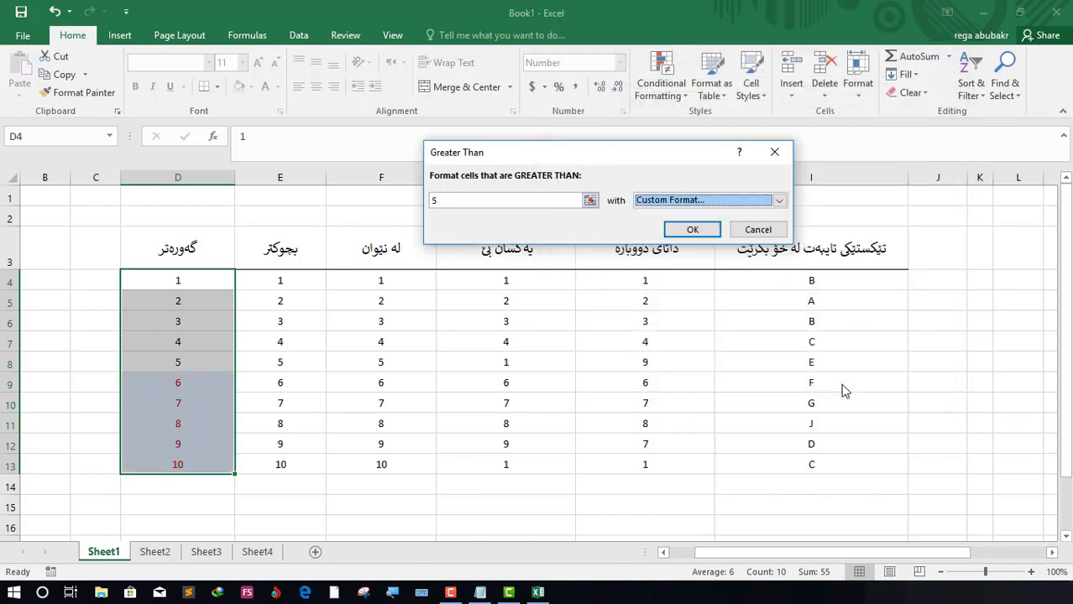
pyautogui.click(678, 232)
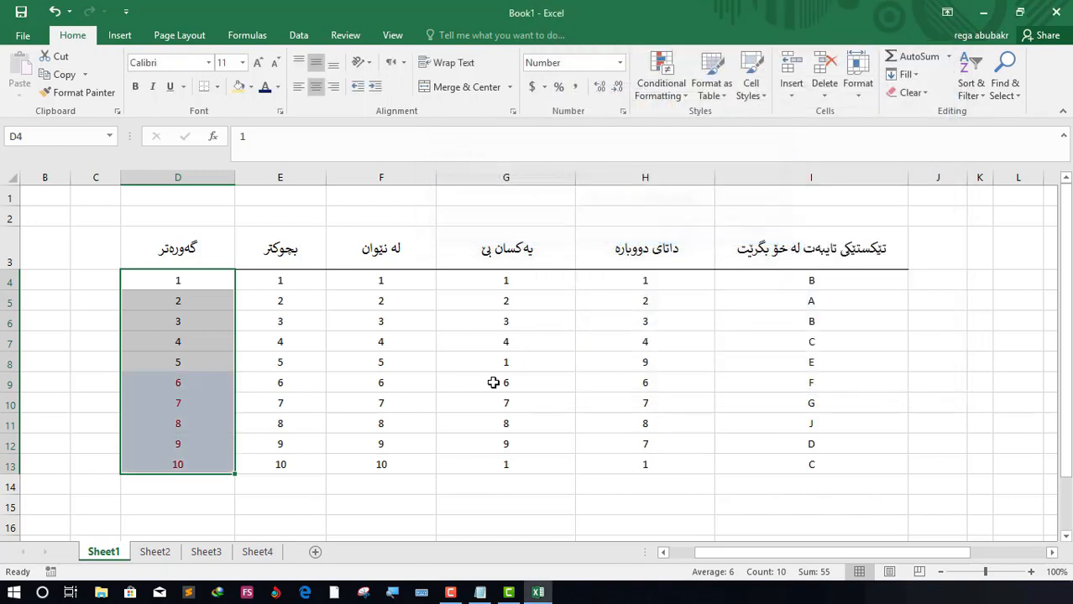
pyautogui.click(427, 440)
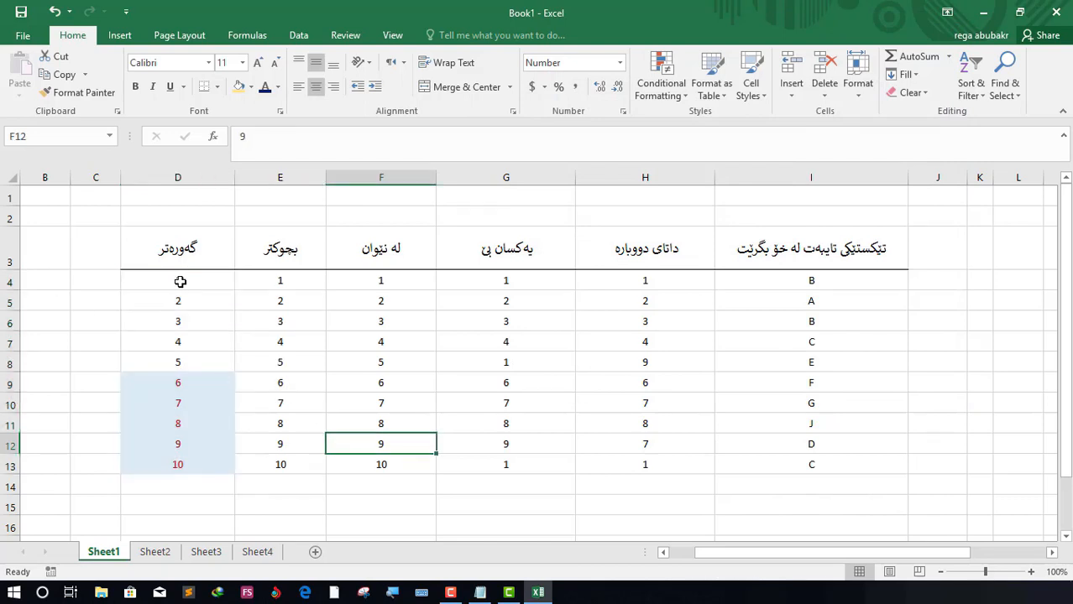
pyautogui.moveTo(198, 280); pyautogui.dragTo(202, 466)
pyautogui.click(237, 507)
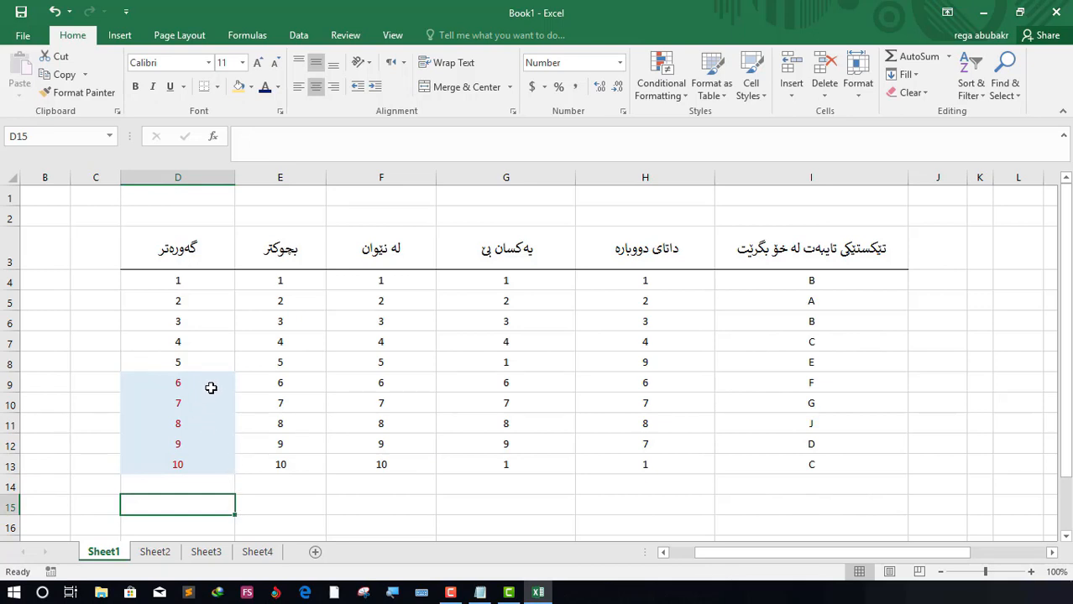
pyautogui.click(196, 307)
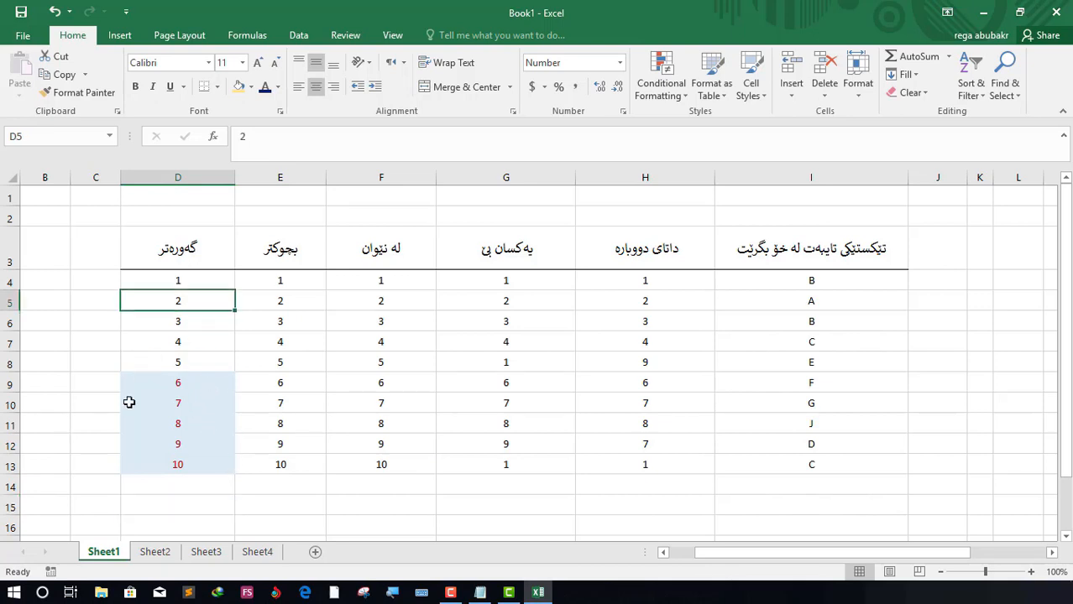
# Step: Change the value in cell D12 to 4 and the value in cell D13 to 1
pyautogui.click(139, 440)
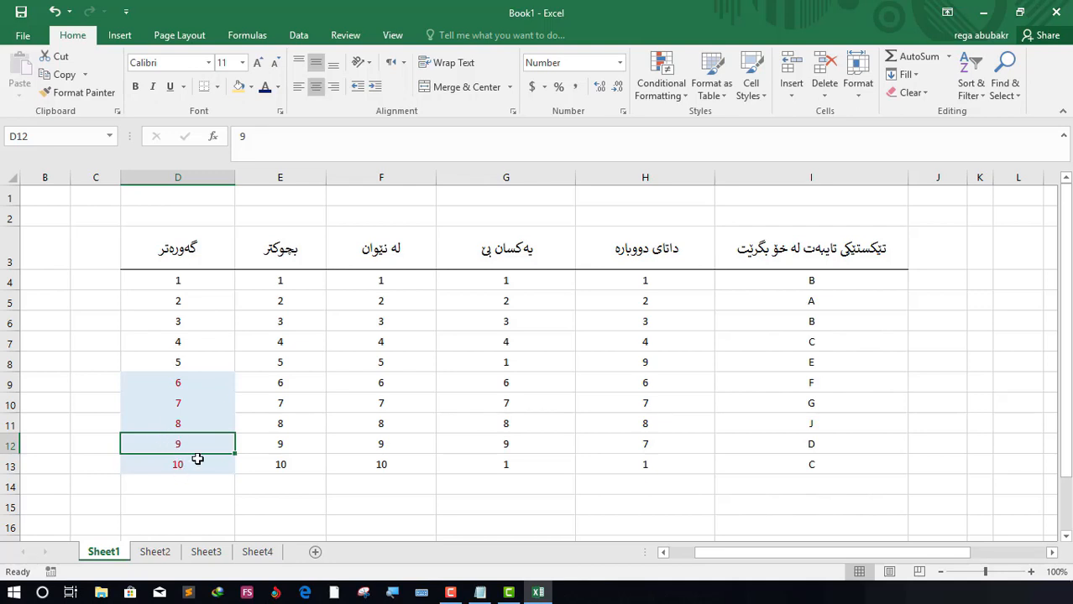
pyautogui.write('4')
pyautogui.press('Return')
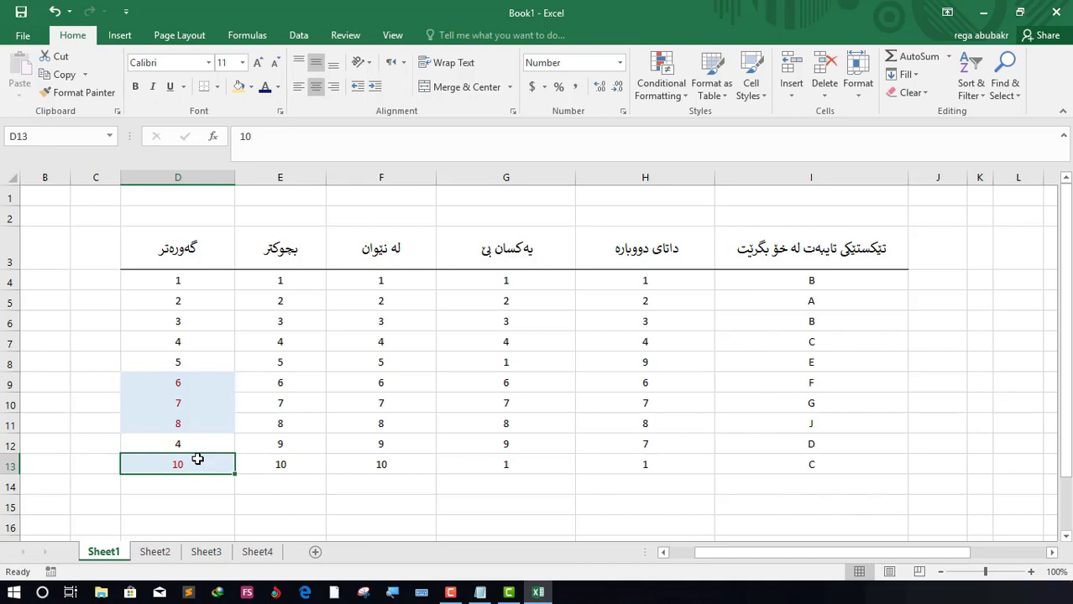
pyautogui.write('1')
pyautogui.press('Up')
pyautogui.press('Up')
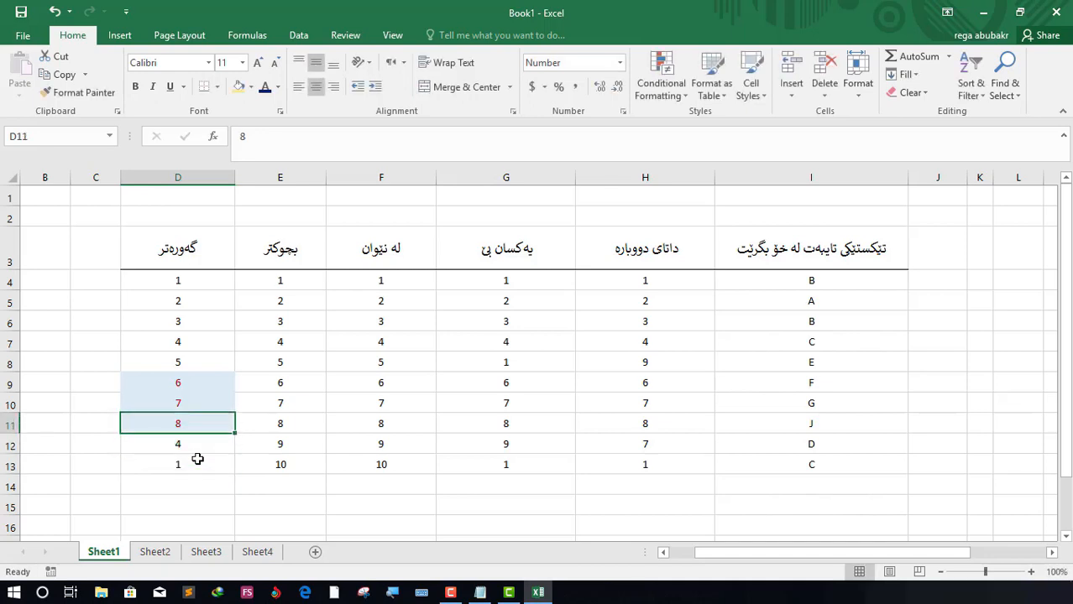
# Step: Change the value in cell D5 to 9
pyautogui.press('Up')
pyautogui.press('Up')
pyautogui.press('Up')
pyautogui.press('Up')
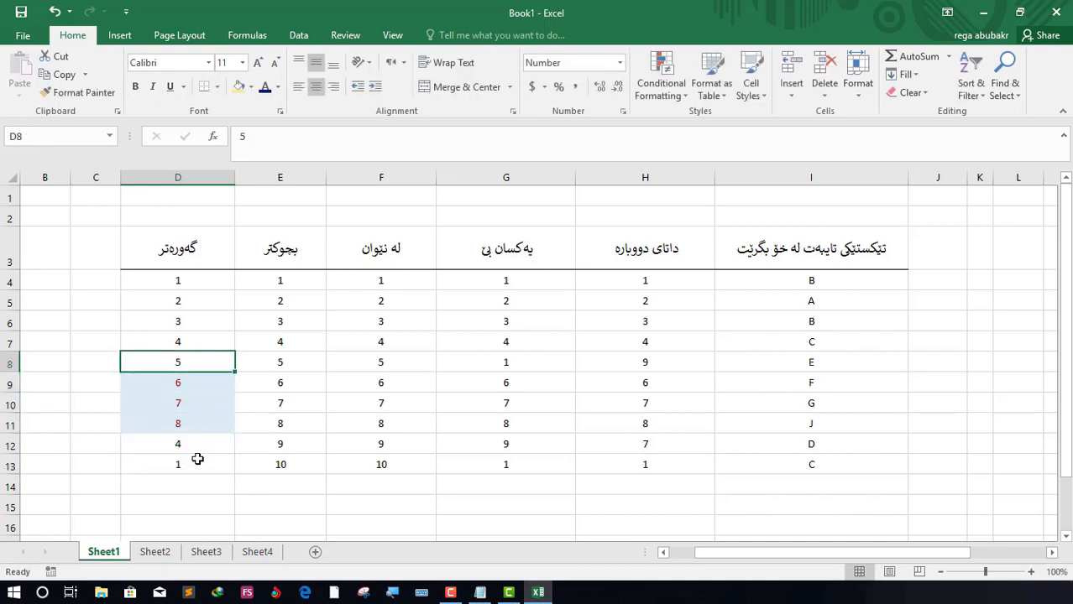
pyautogui.press('Up')
pyautogui.press('Up')
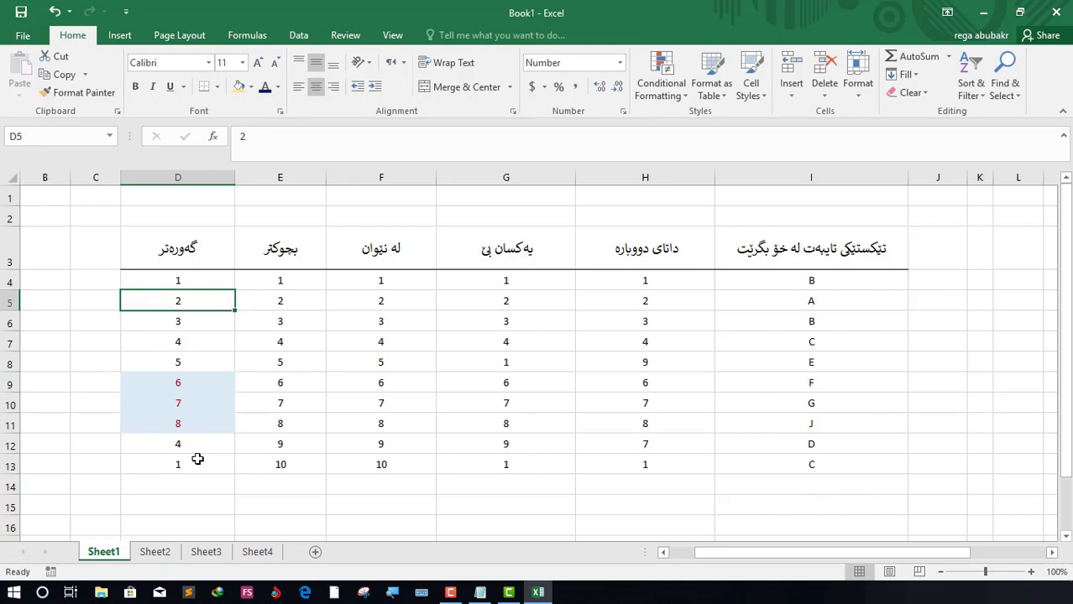
pyautogui.write('9')
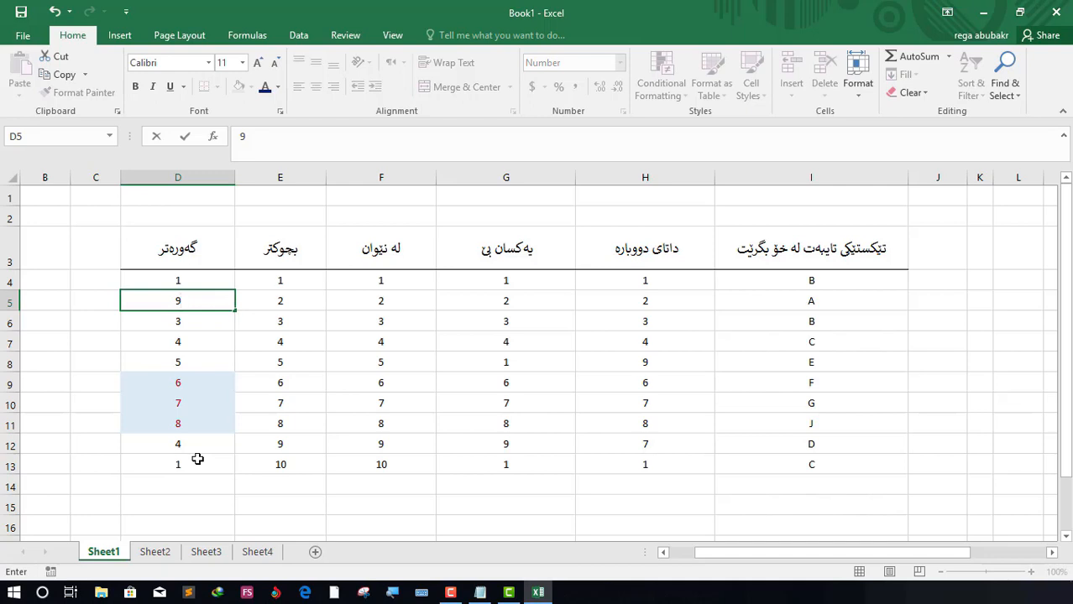
pyautogui.press('Return')
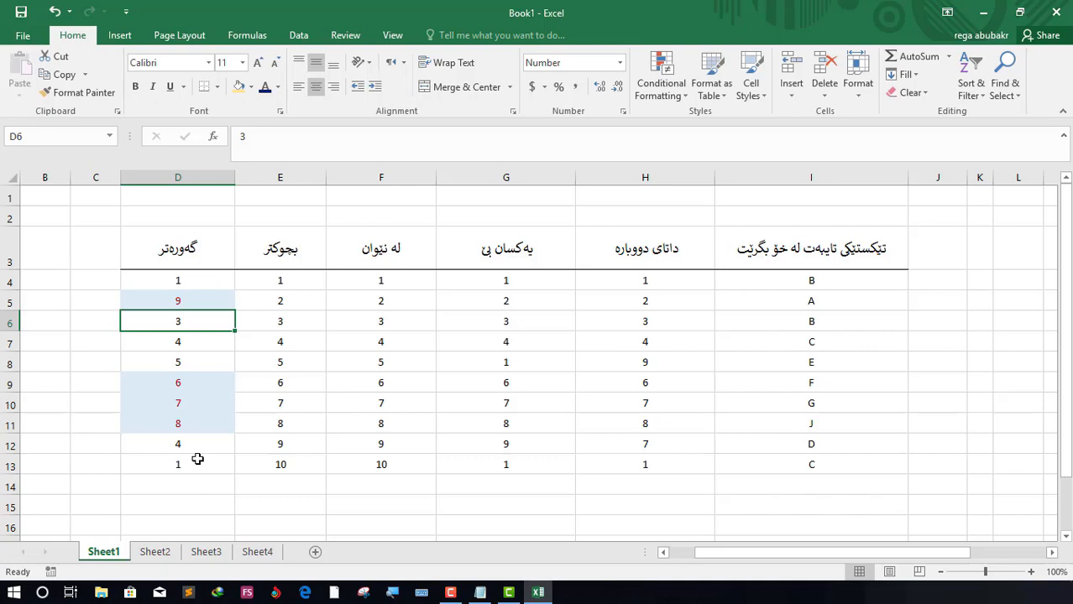
pyautogui.click(222, 521)
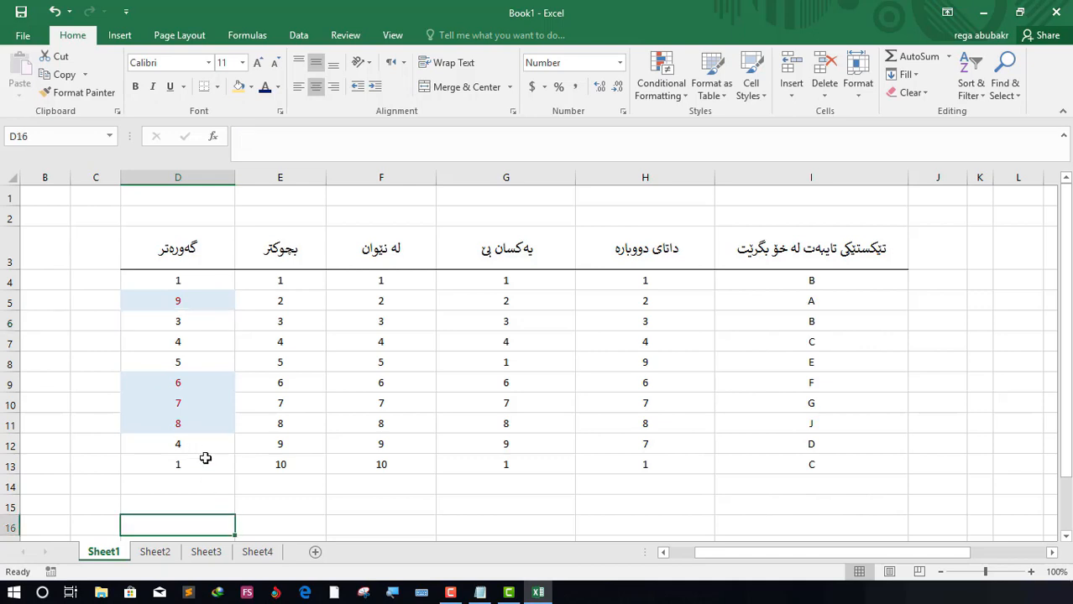
# Step: Set up a Less Than conditional formatting rule for E4:E13 with a threshold of 5
pyautogui.click(284, 245)
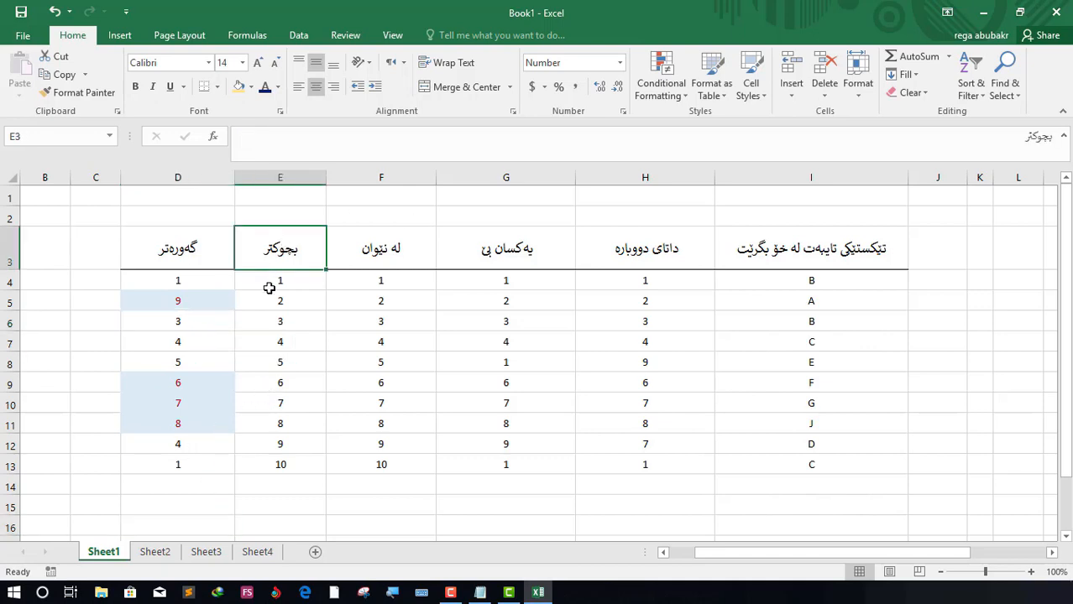
pyautogui.click(269, 285)
pyautogui.click(274, 302)
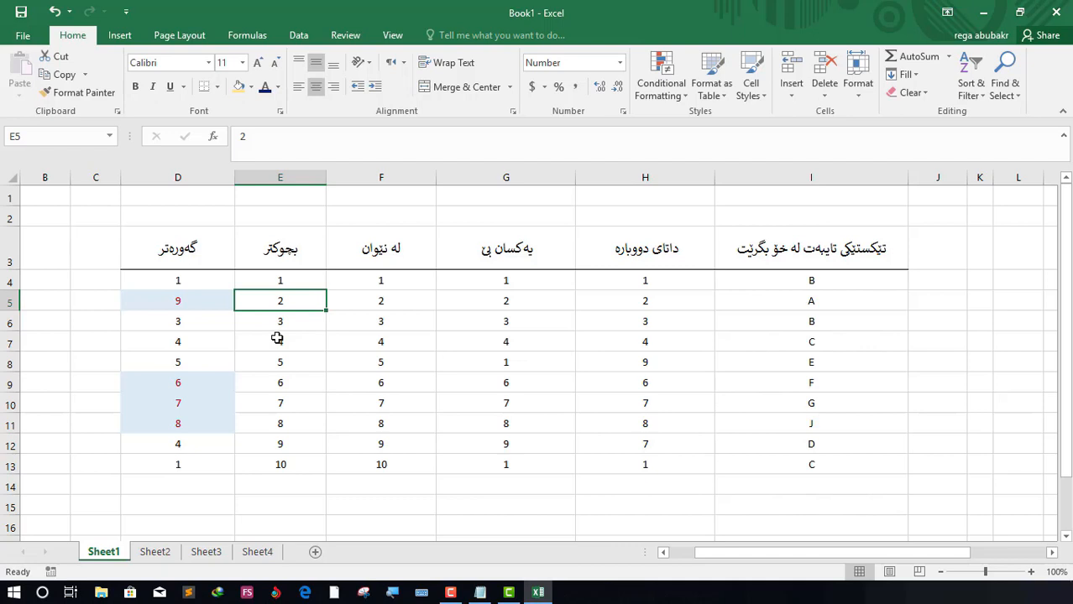
pyautogui.click(268, 285)
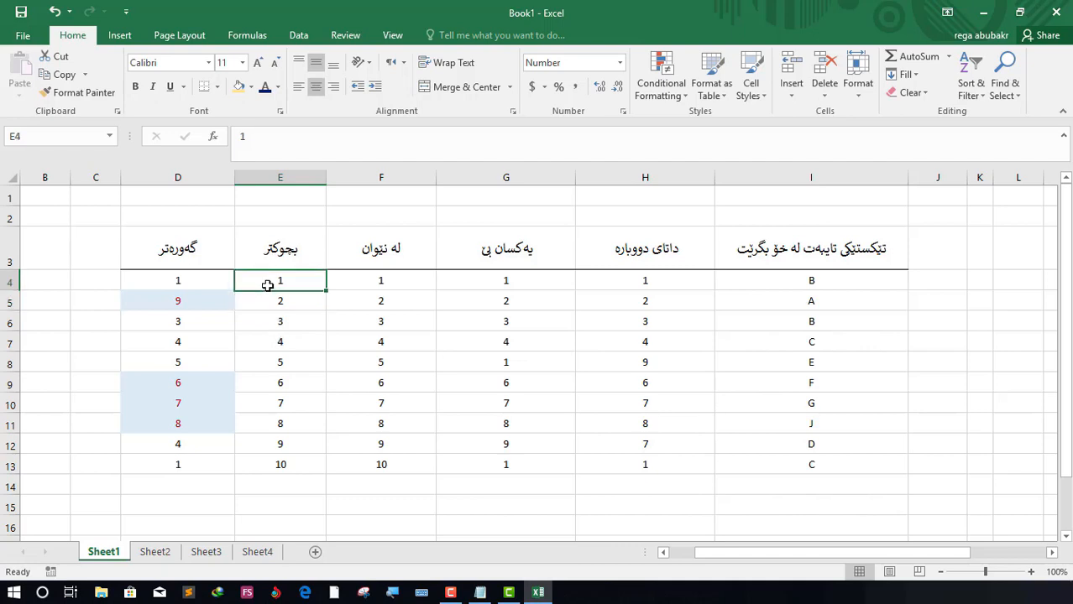
pyautogui.moveTo(291, 278); pyautogui.dragTo(281, 470)
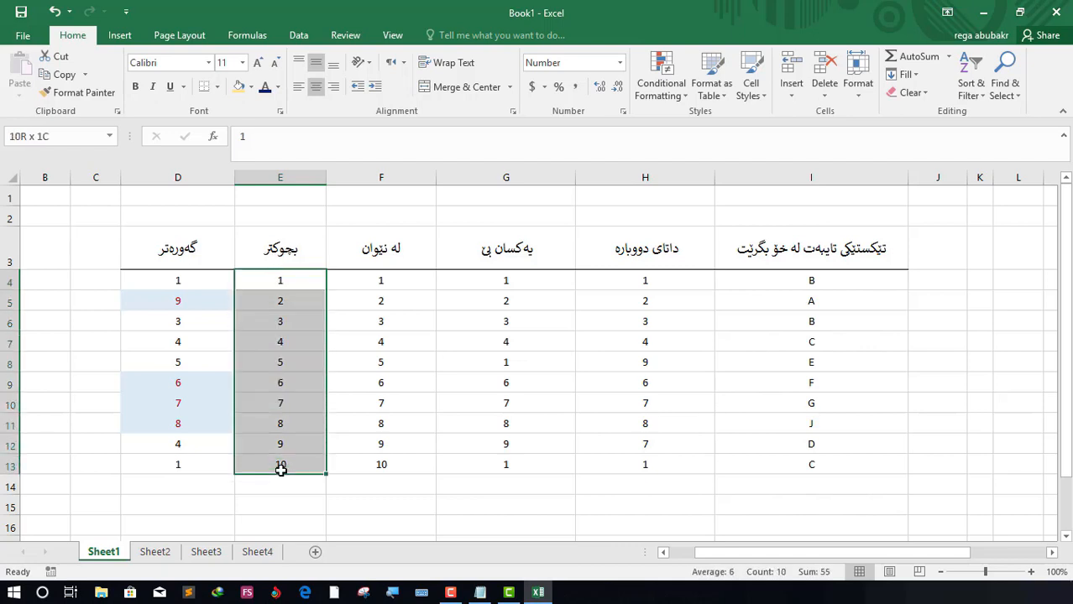
pyautogui.click(657, 97)
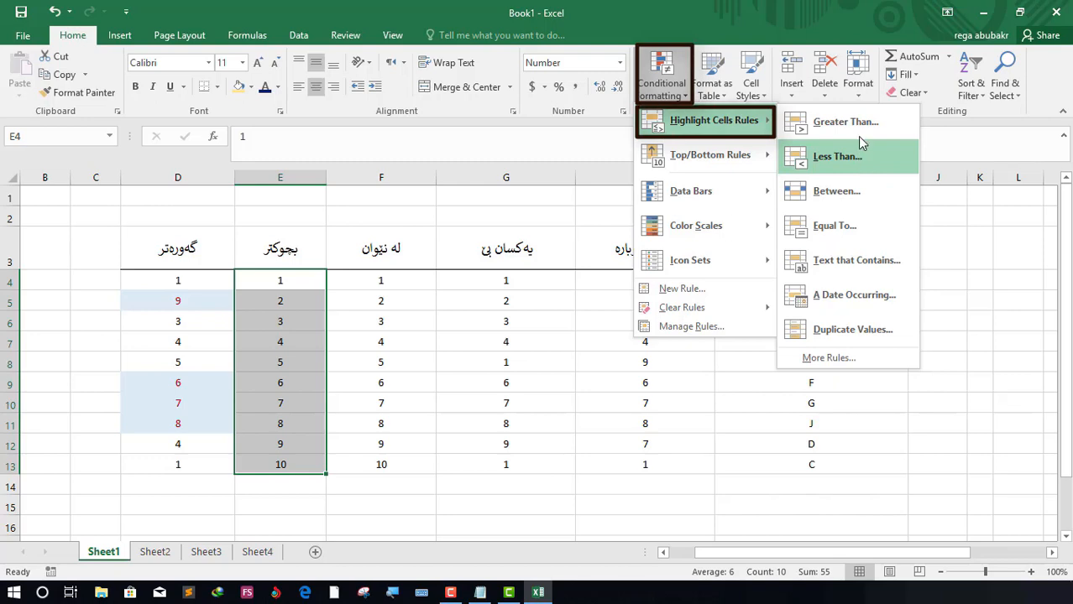
pyautogui.click(849, 158)
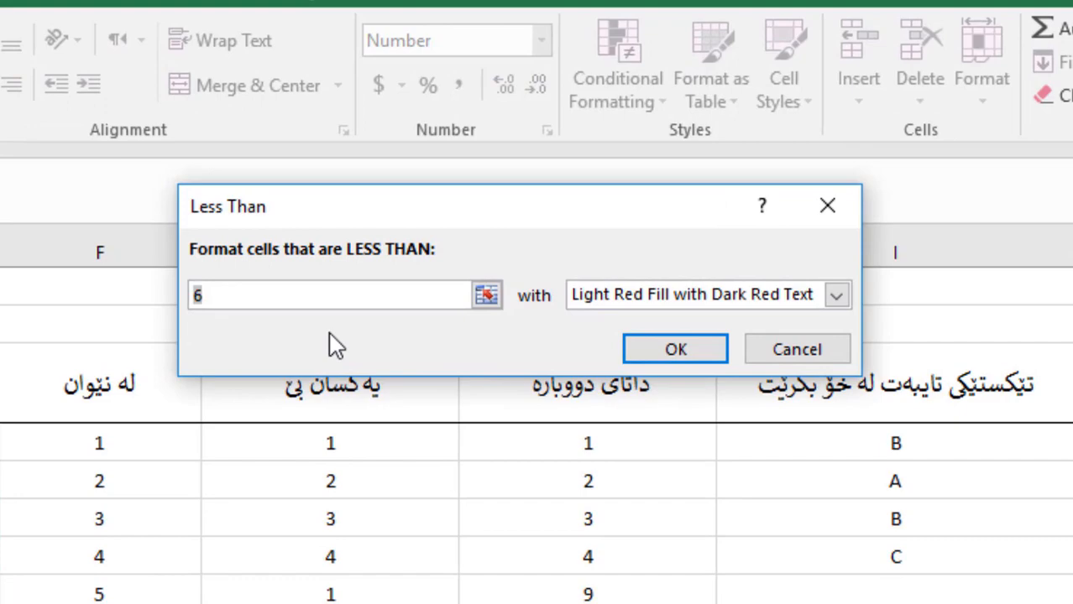
pyautogui.write('5')
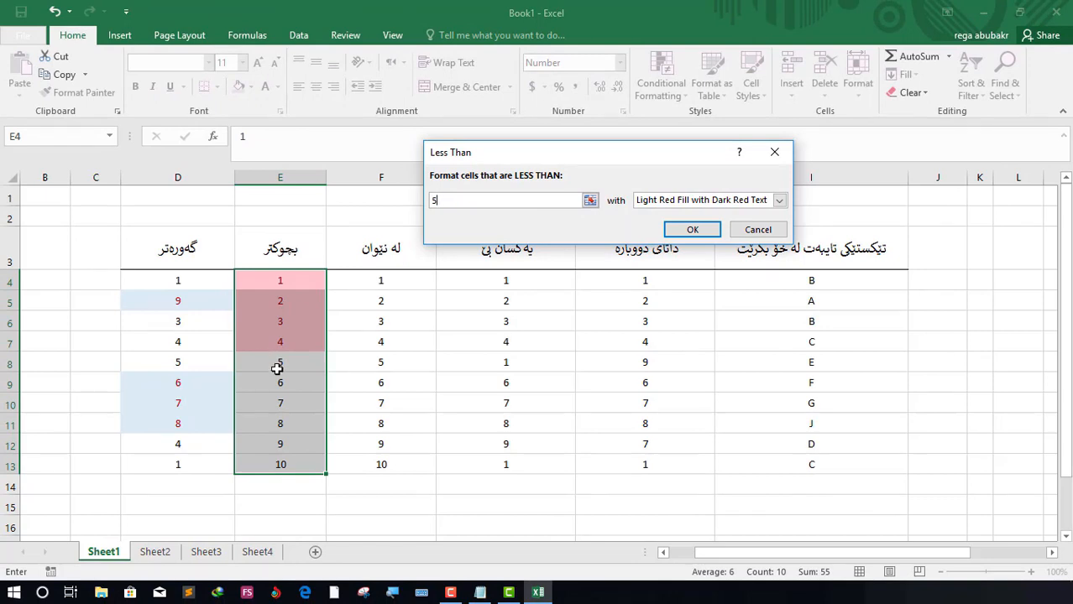
# Step: Preview the Yellow Fill with Dark Yellow Text preset, and apply the Less Than rule to E4:E13 with Light Red Fill
pyautogui.click(732, 200)
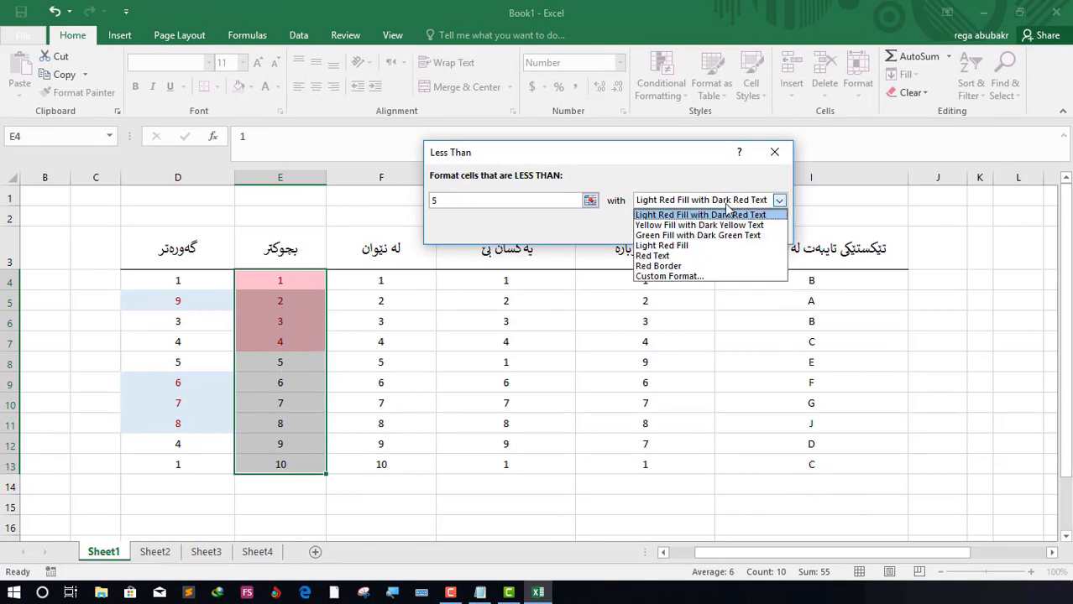
pyautogui.click(724, 225)
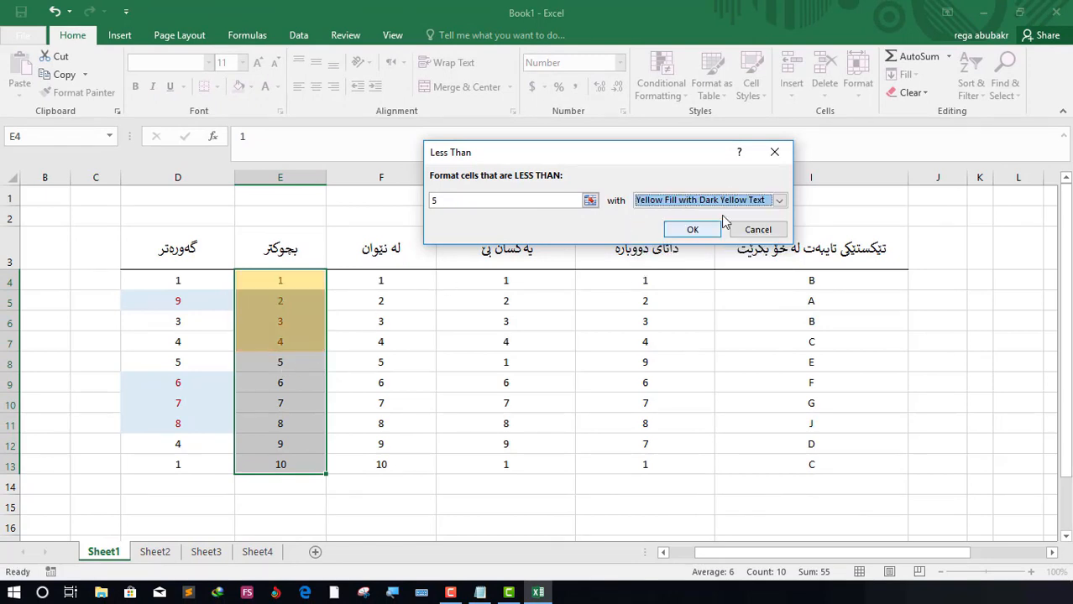
pyautogui.click(732, 201)
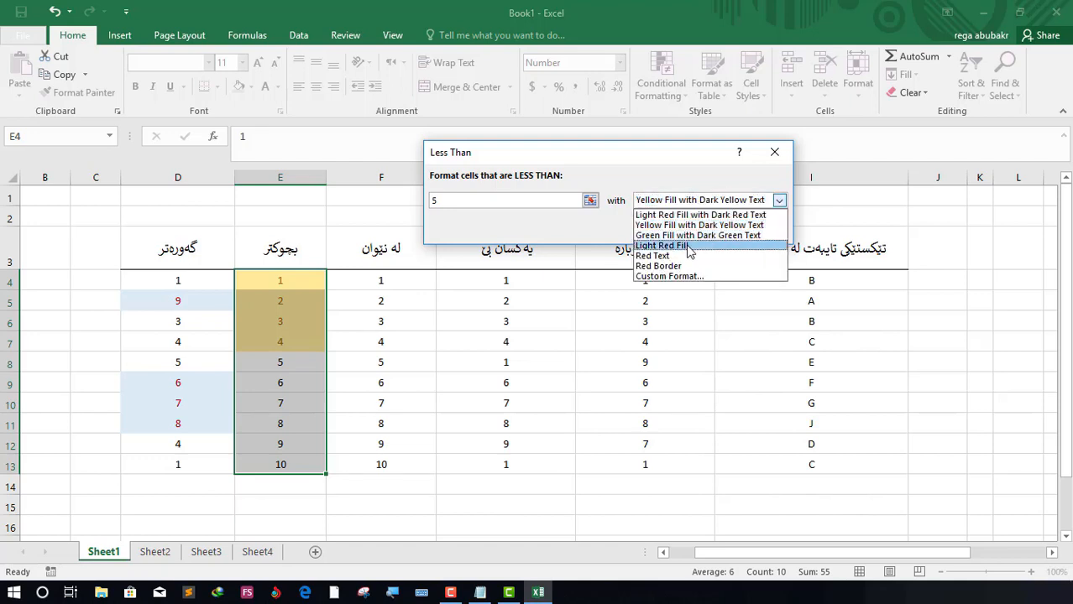
pyautogui.click(688, 246)
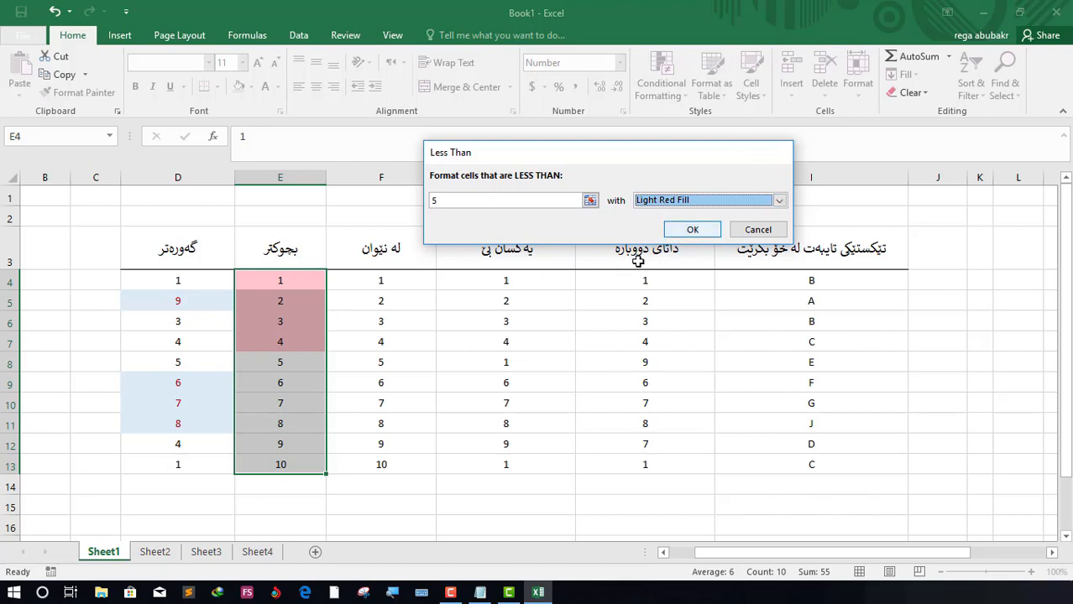
pyautogui.press('Return')
pyautogui.click(299, 501)
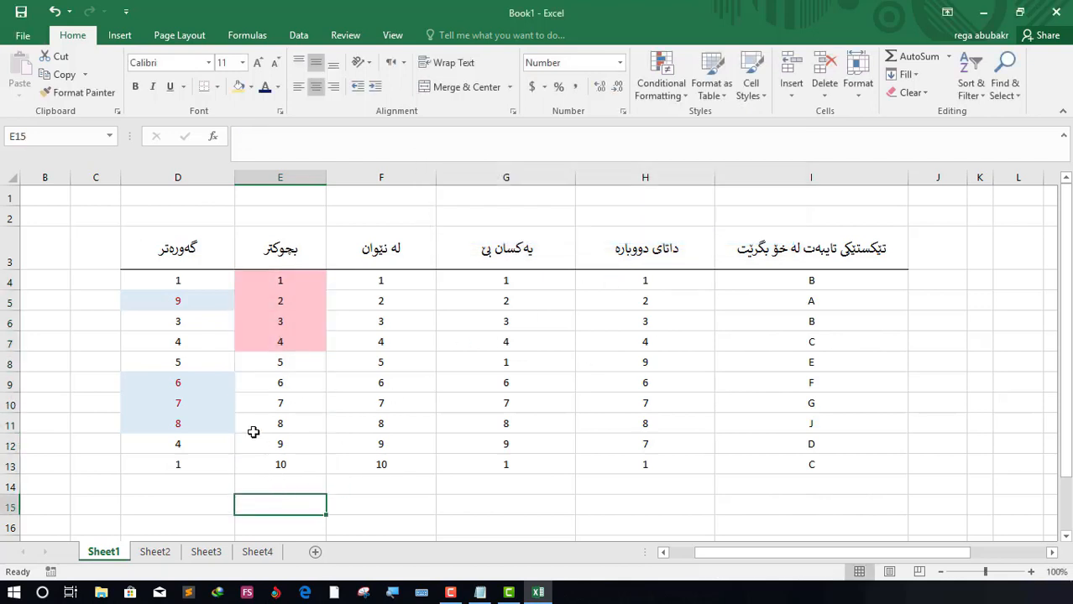
# Step: Change the value in cell E8 to 4 and the value in cell E5 to 6
pyautogui.click(288, 341)
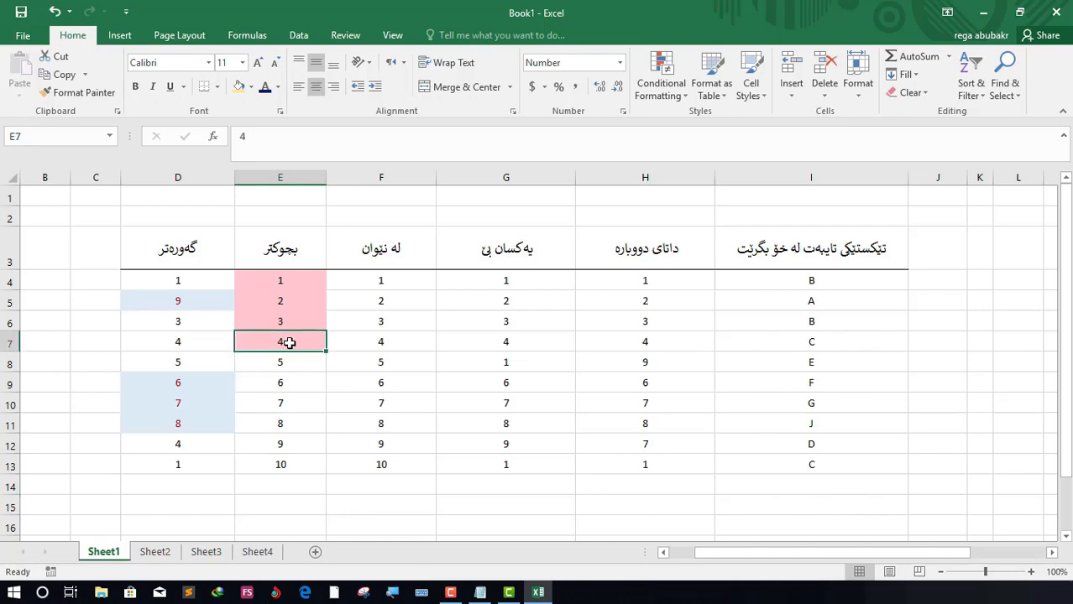
pyautogui.click(286, 362)
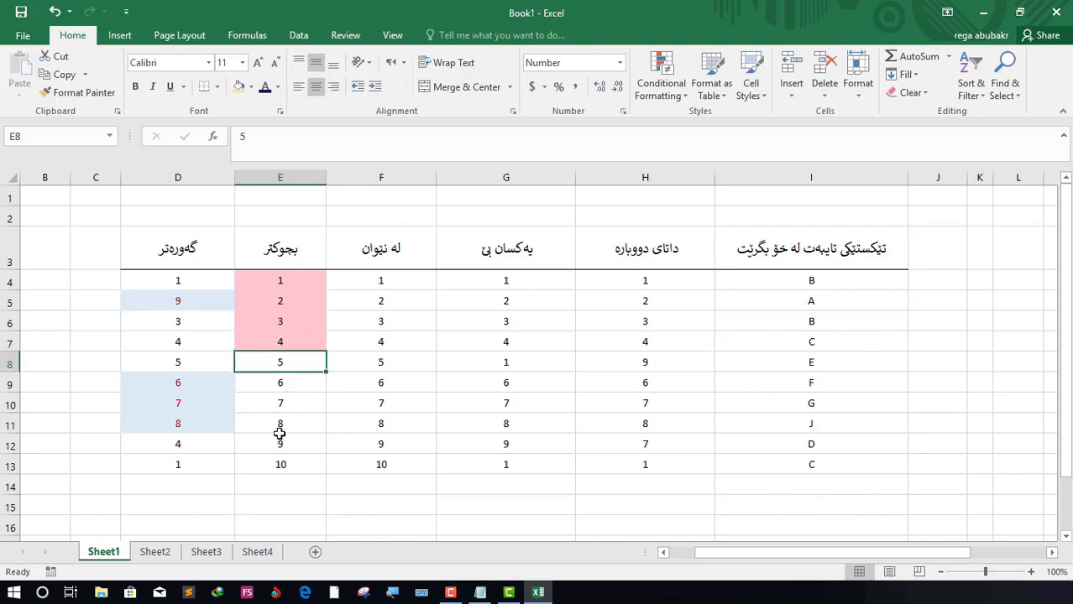
pyautogui.write('4')
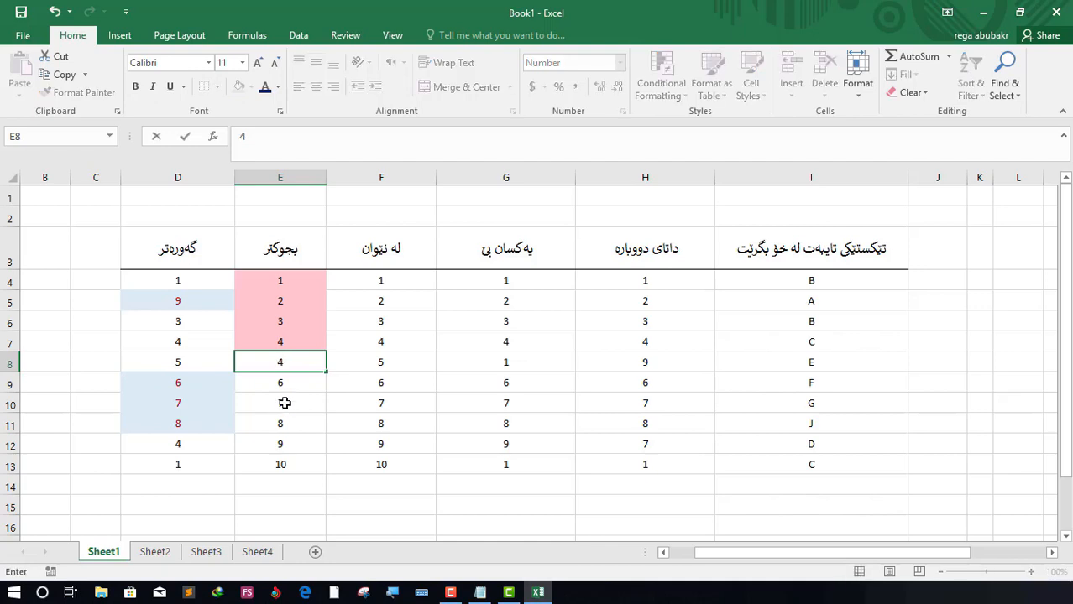
pyautogui.press('Return')
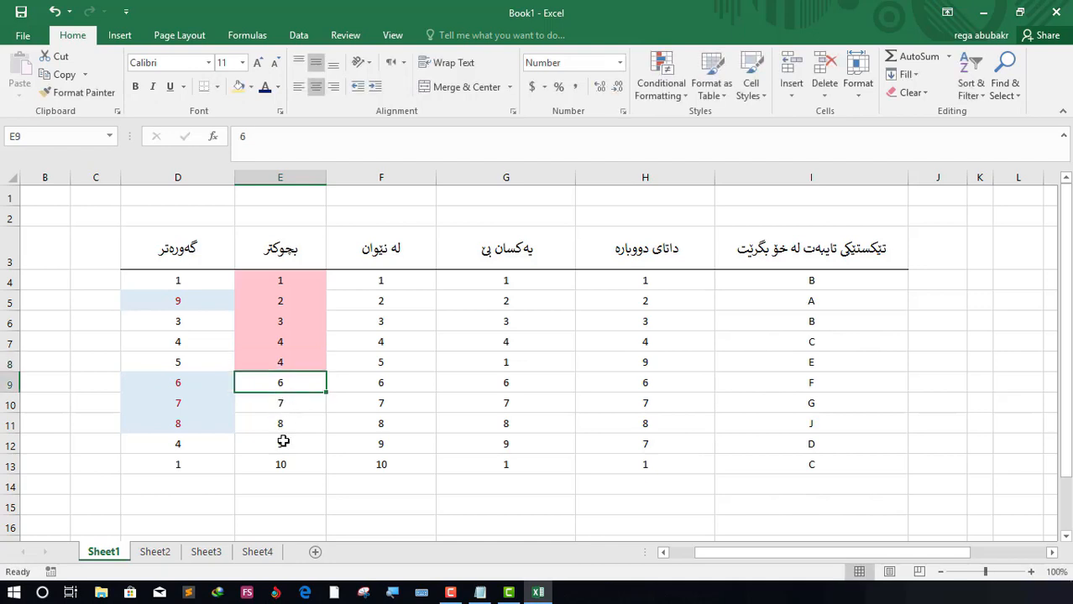
pyautogui.click(269, 299)
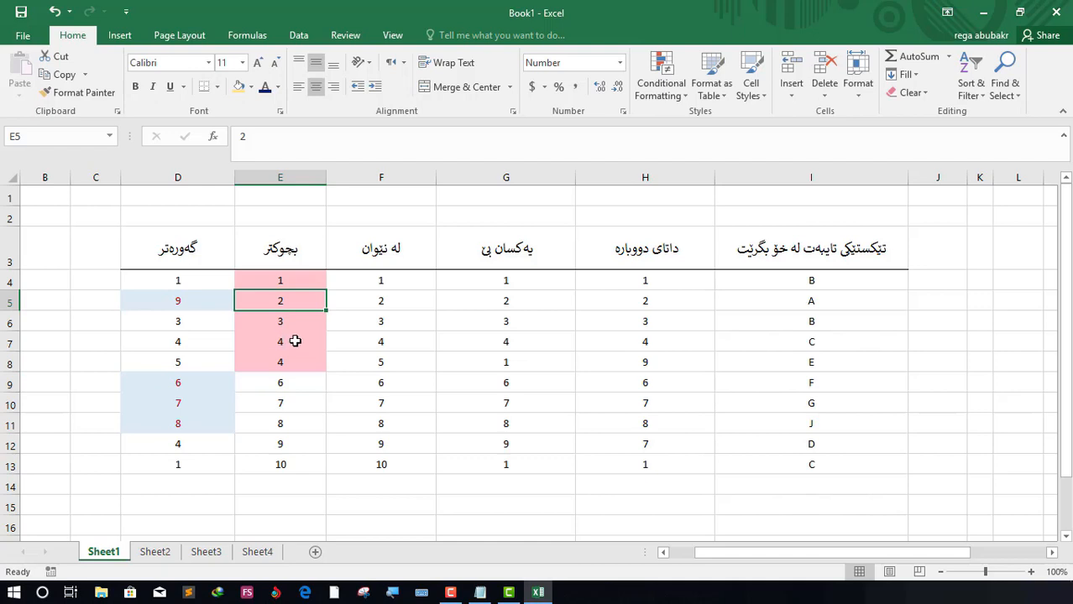
pyautogui.write('6')
pyautogui.press('Return')
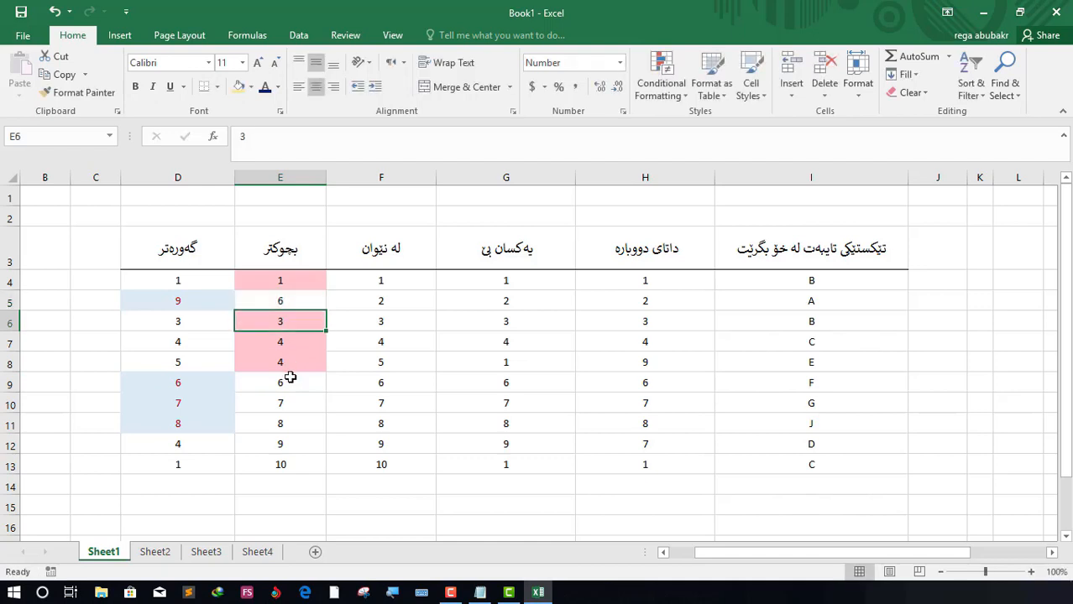
pyautogui.click(294, 460)
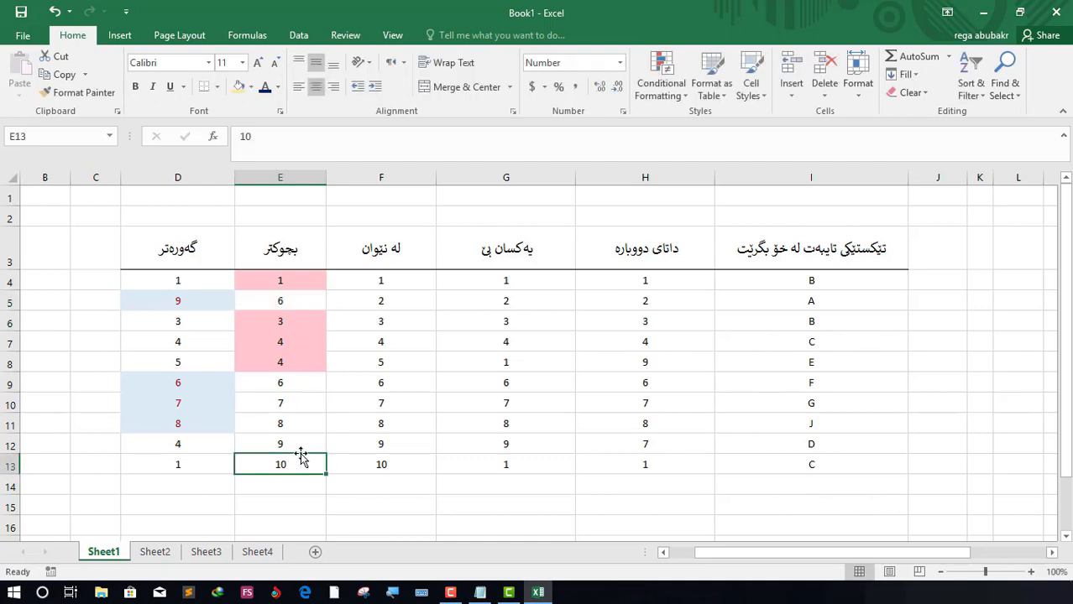
# Step: Set up a Between conditional formatting rule for F4:F13 with a lower bound of 4 and an upper bound of 7
pyautogui.click(371, 279)
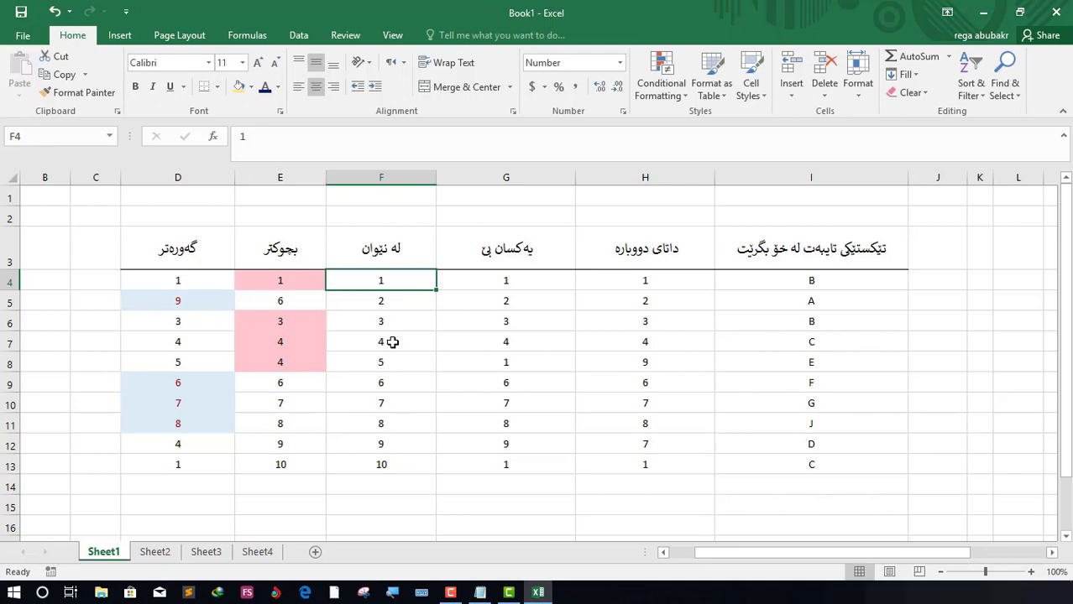
pyautogui.click(377, 403)
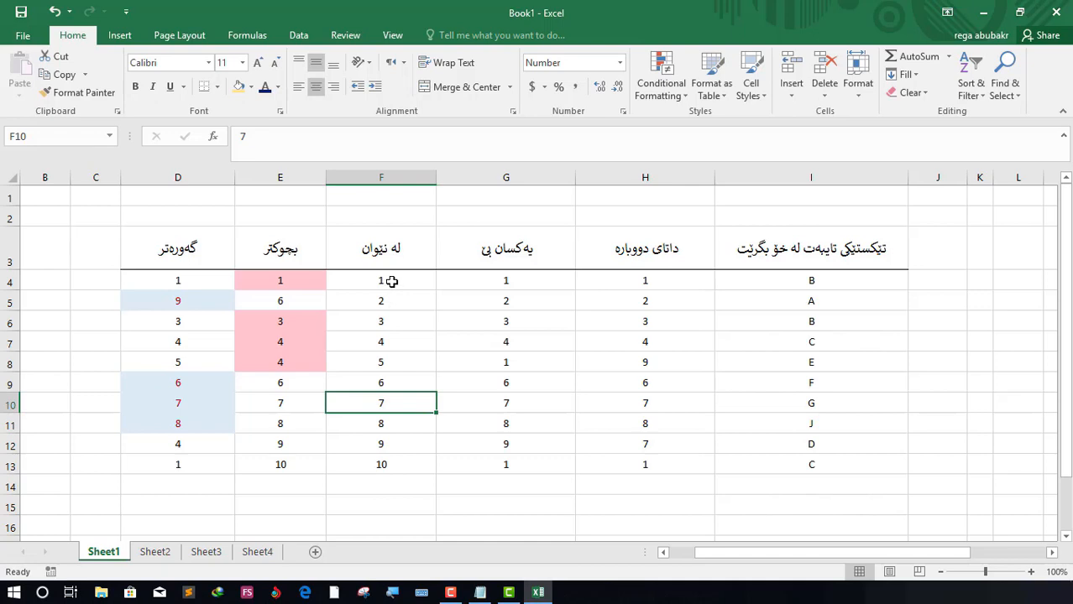
pyautogui.moveTo(391, 282); pyautogui.dragTo(354, 470)
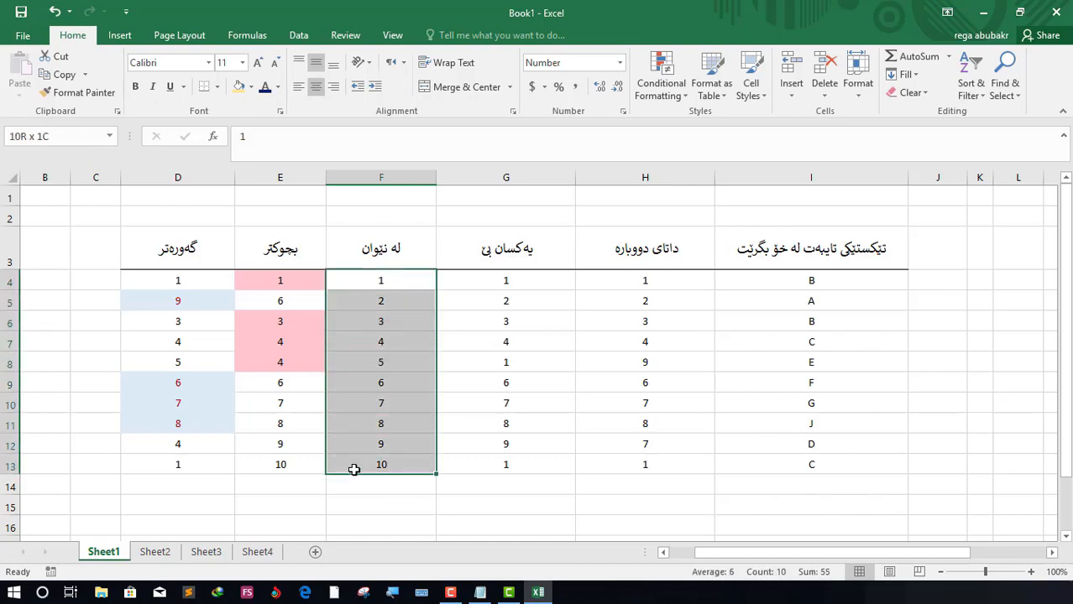
pyautogui.click(665, 91)
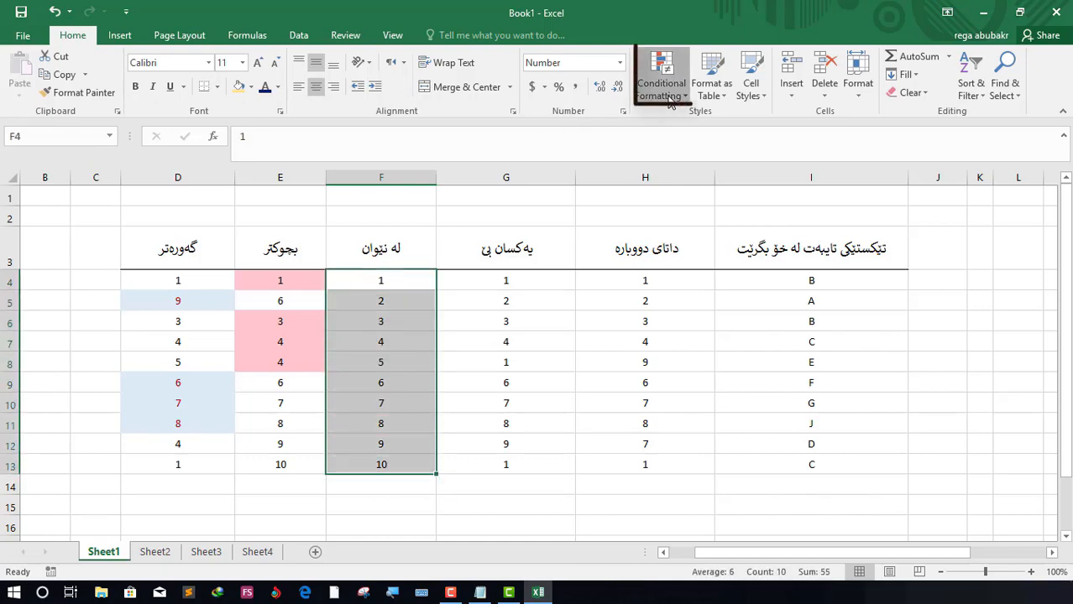
pyautogui.moveTo(713, 120)
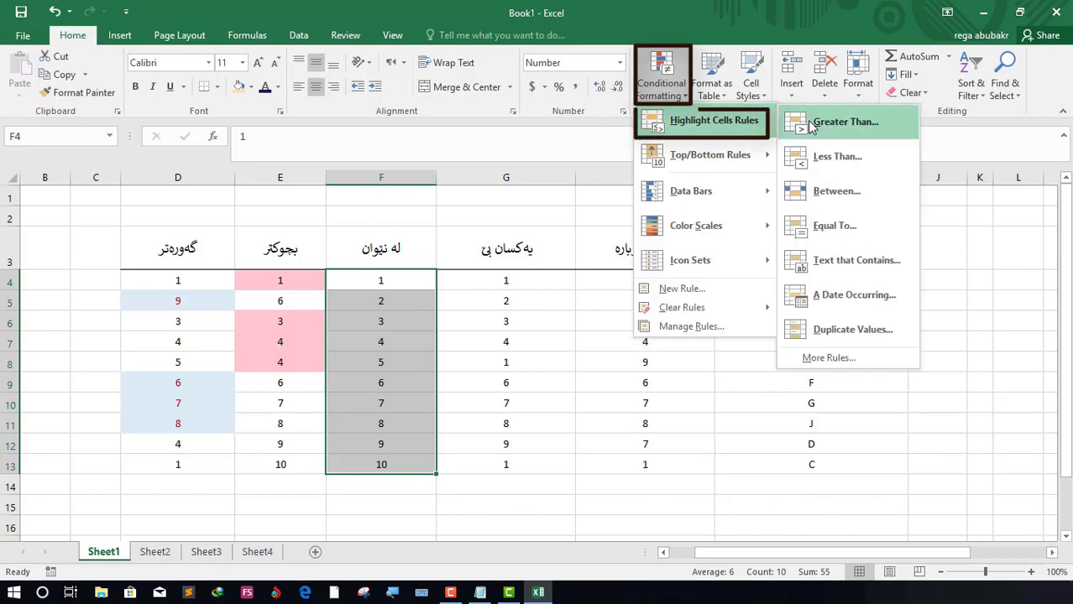
pyautogui.click(868, 193)
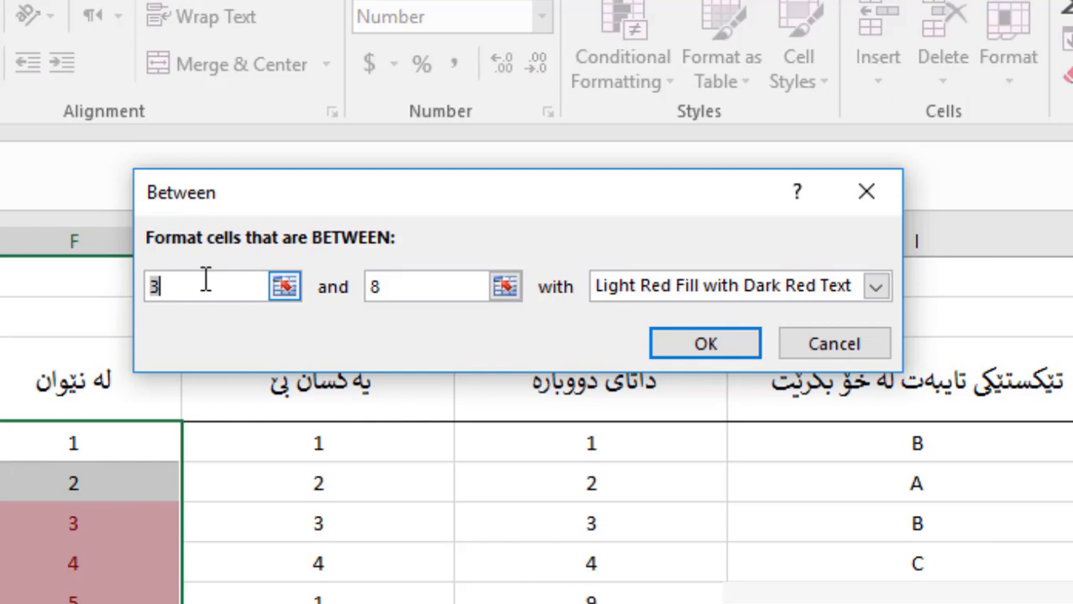
pyautogui.press('BackSpace')
pyautogui.write('4')
pyautogui.click(410, 281)
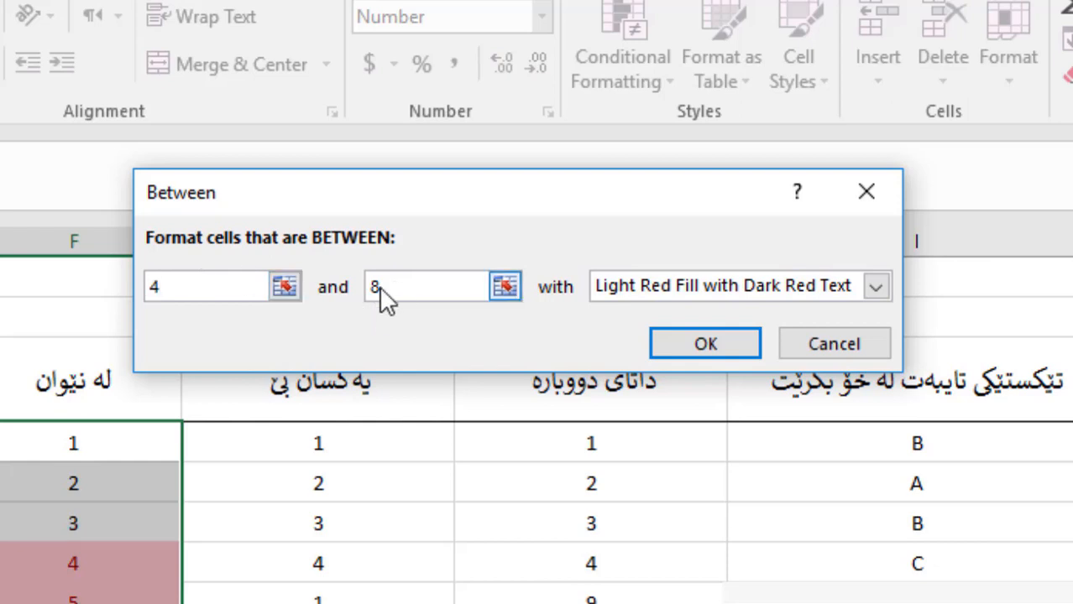
pyautogui.press('Delete')
pyautogui.write('7')
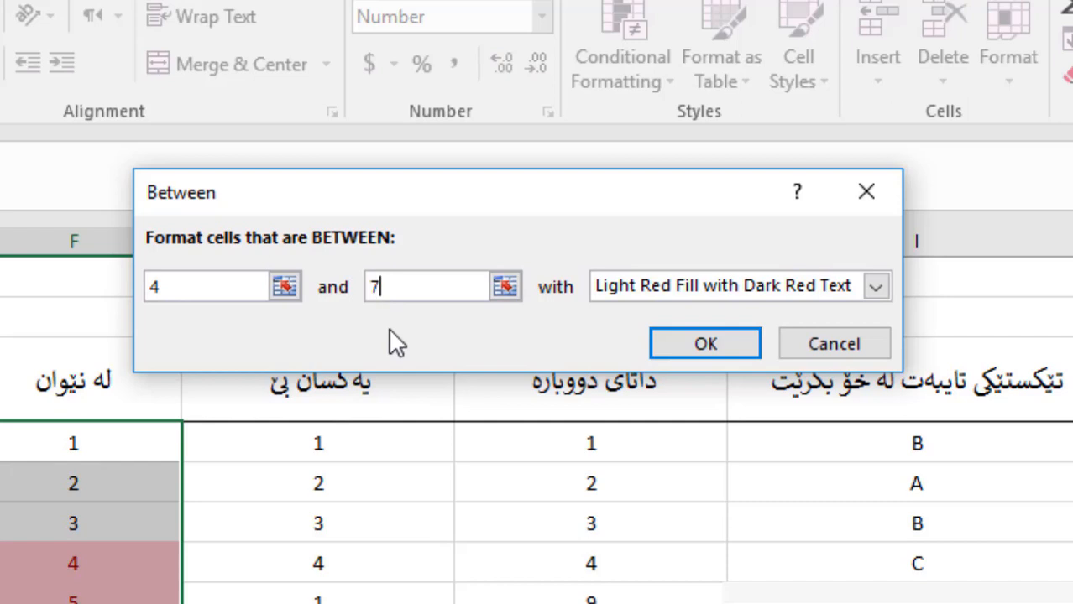
# Step: Apply the Between rule to F4:F13 with the Yellow Fill with Dark Yellow Text preset
pyautogui.click(741, 283)
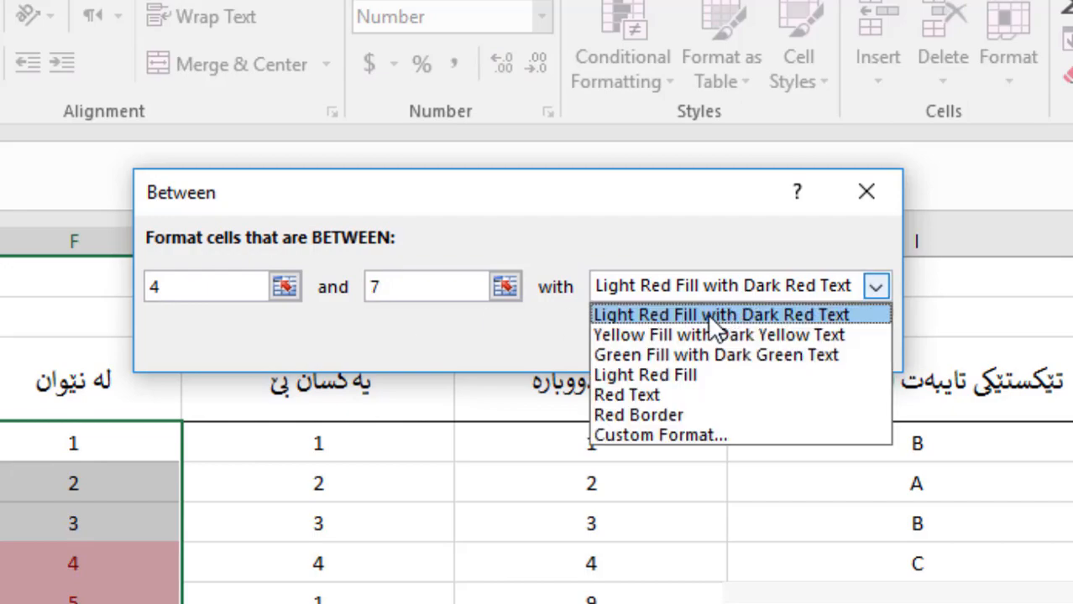
pyautogui.click(695, 334)
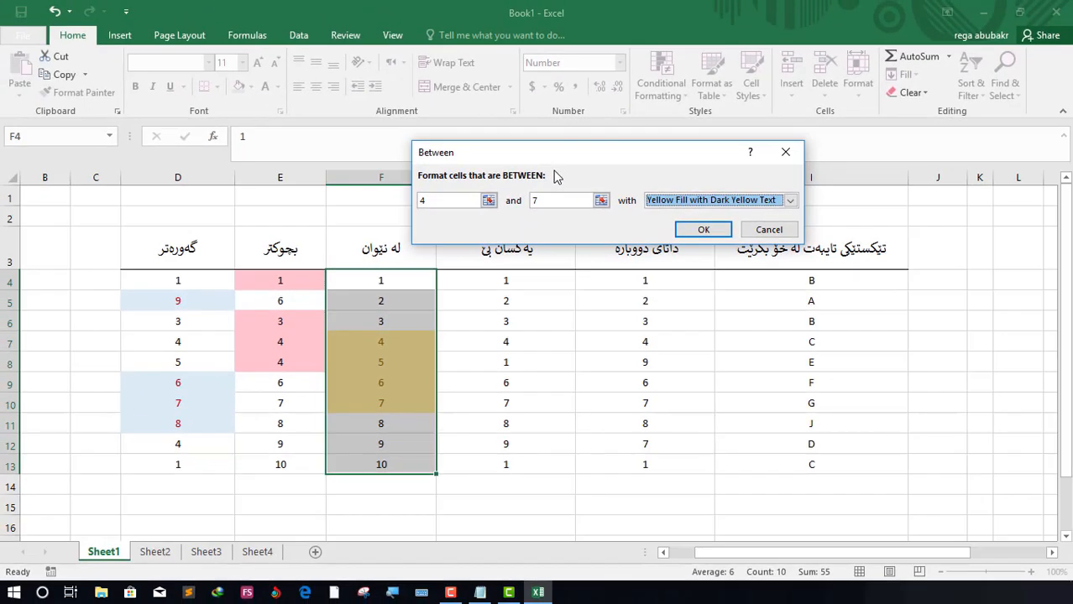
pyautogui.moveTo(584, 153); pyautogui.dragTo(693, 87)
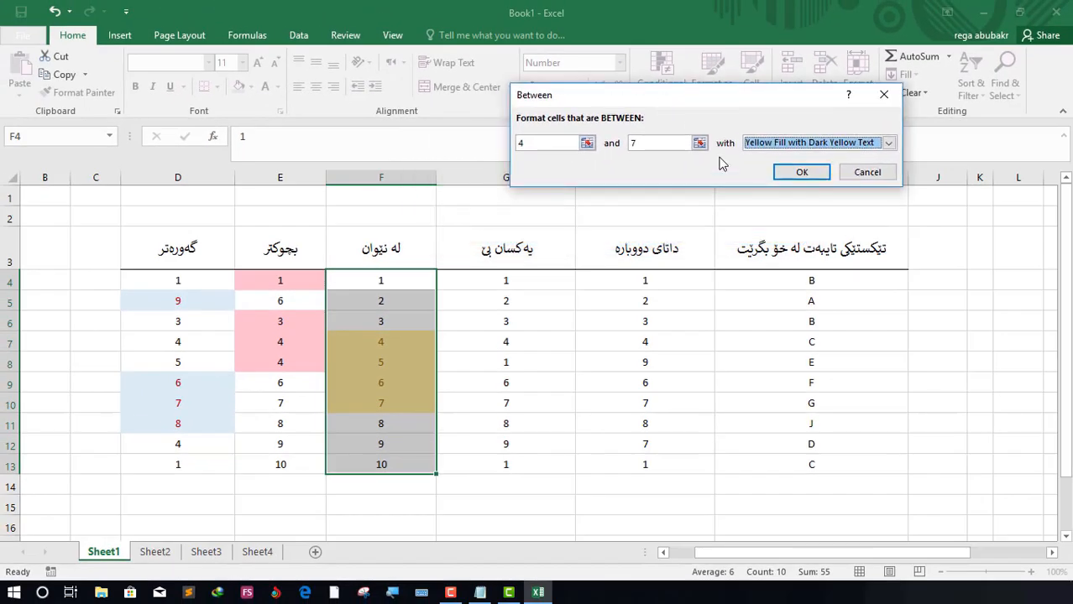
pyautogui.click(801, 172)
pyautogui.click(281, 483)
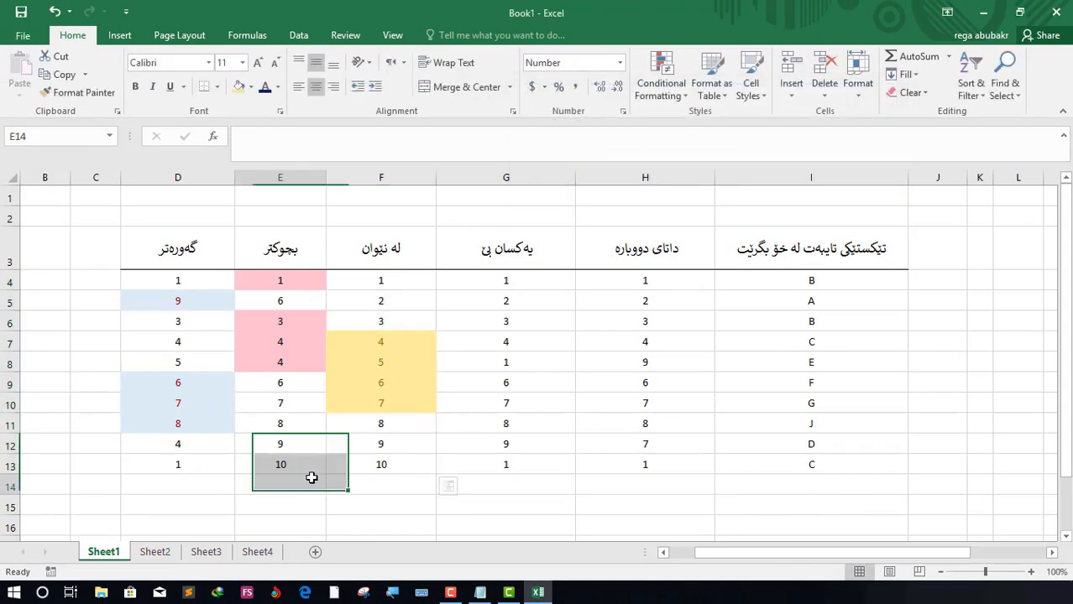
# Step: Change the value in cell F13 to 5 and the value in cell F7 to 8
pyautogui.click(405, 340)
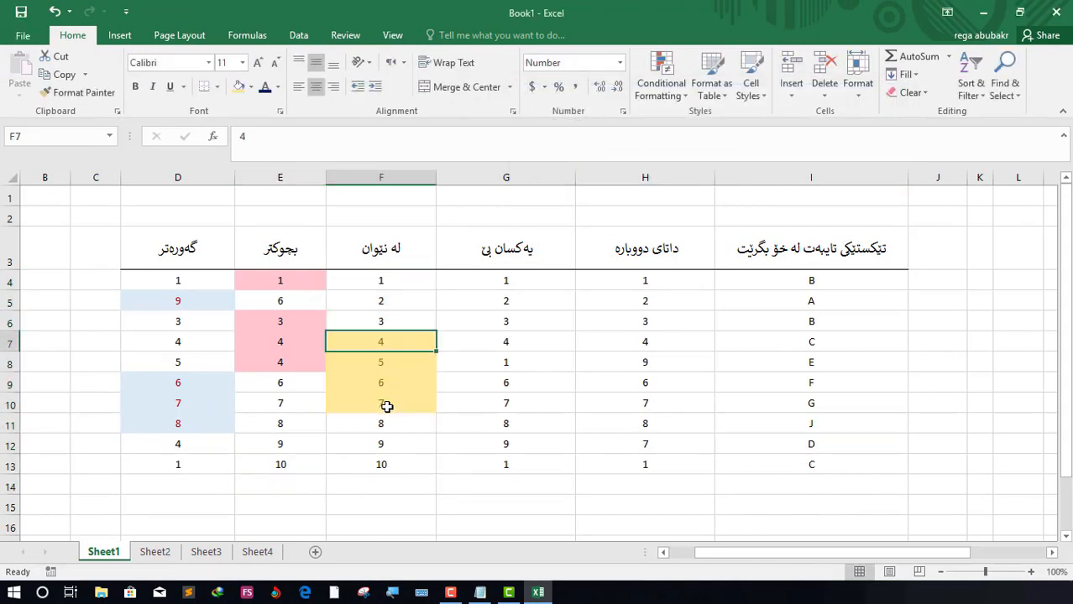
pyautogui.click(371, 467)
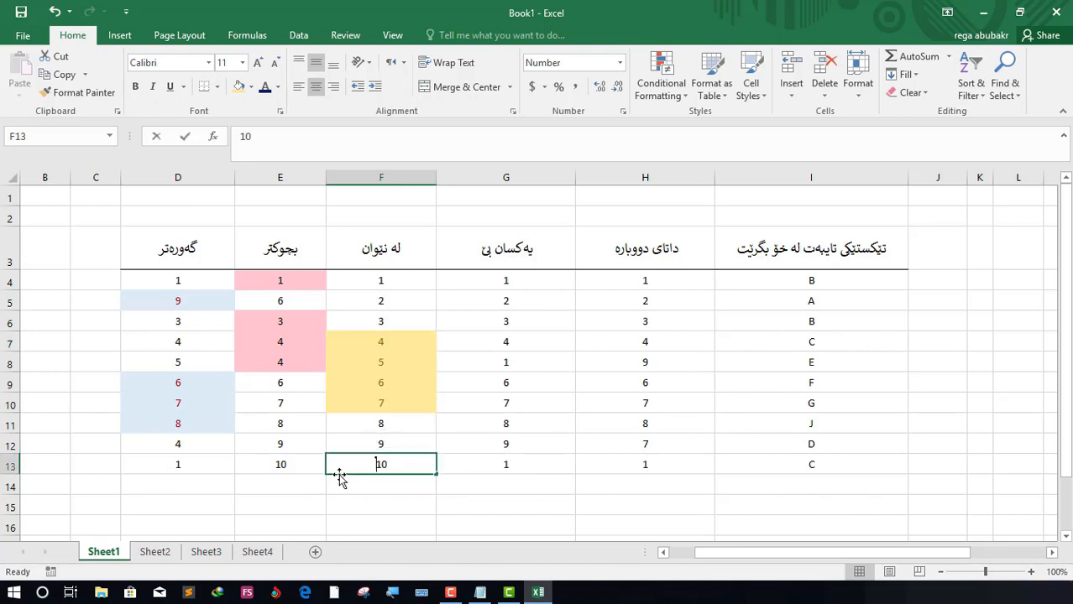
pyautogui.write('5')
pyautogui.press('Up')
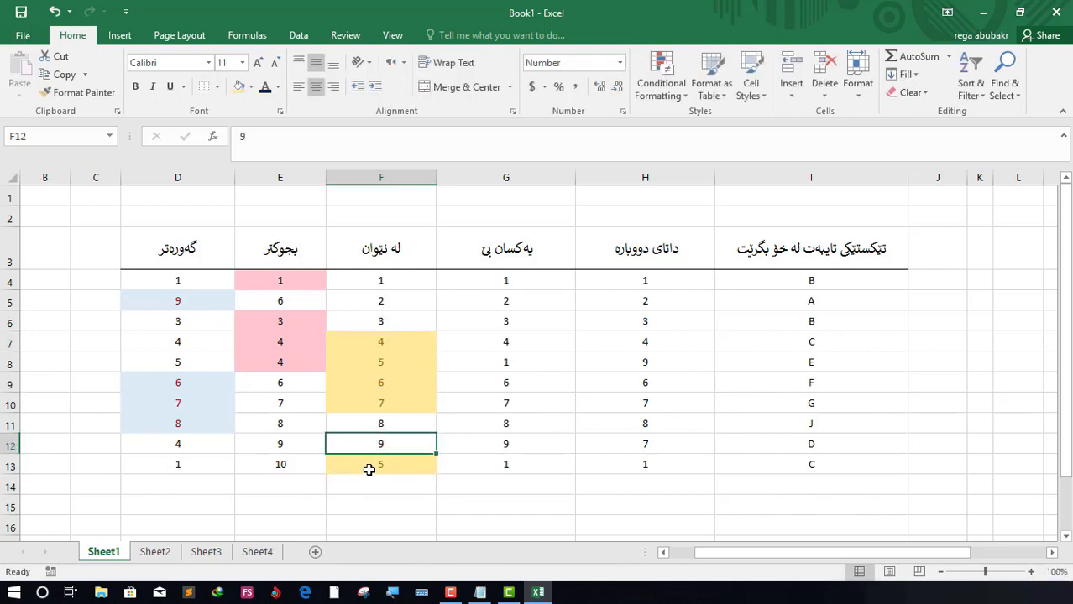
pyautogui.click(405, 336)
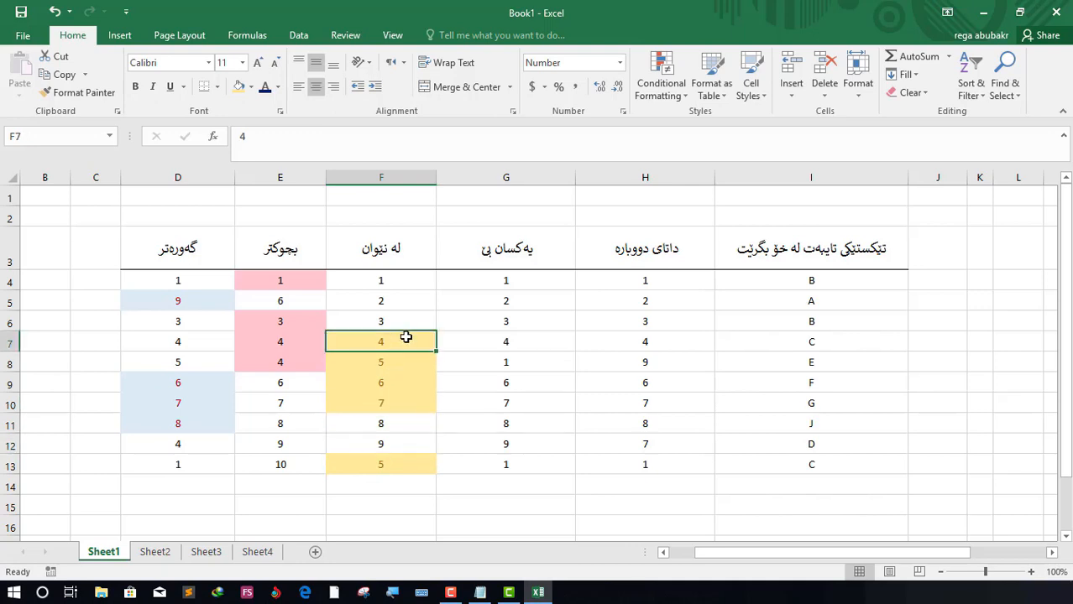
pyautogui.write('8')
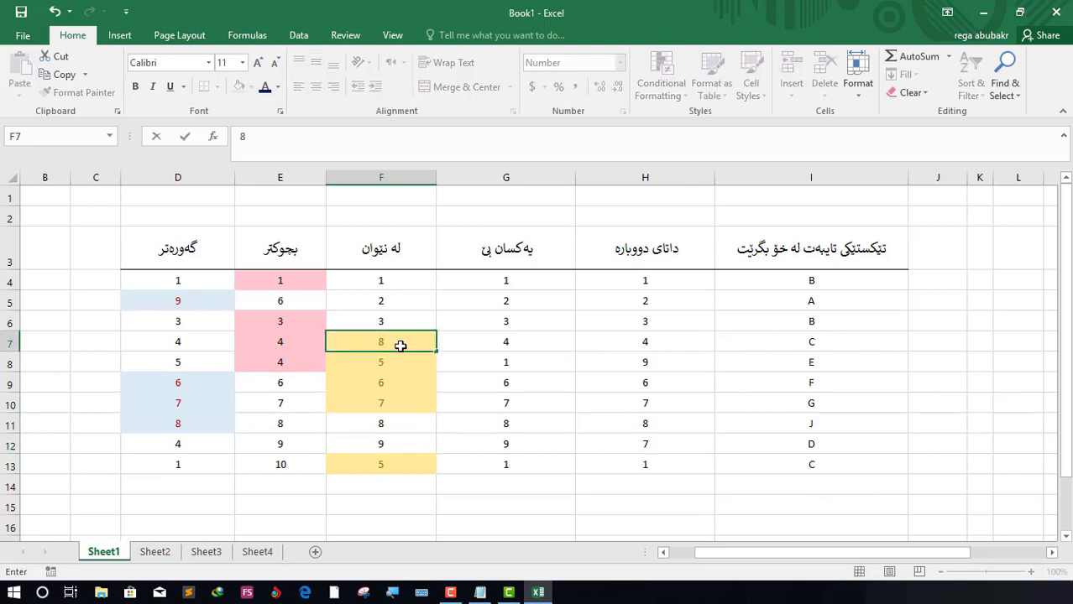
pyautogui.press('Return')
pyautogui.click(462, 397)
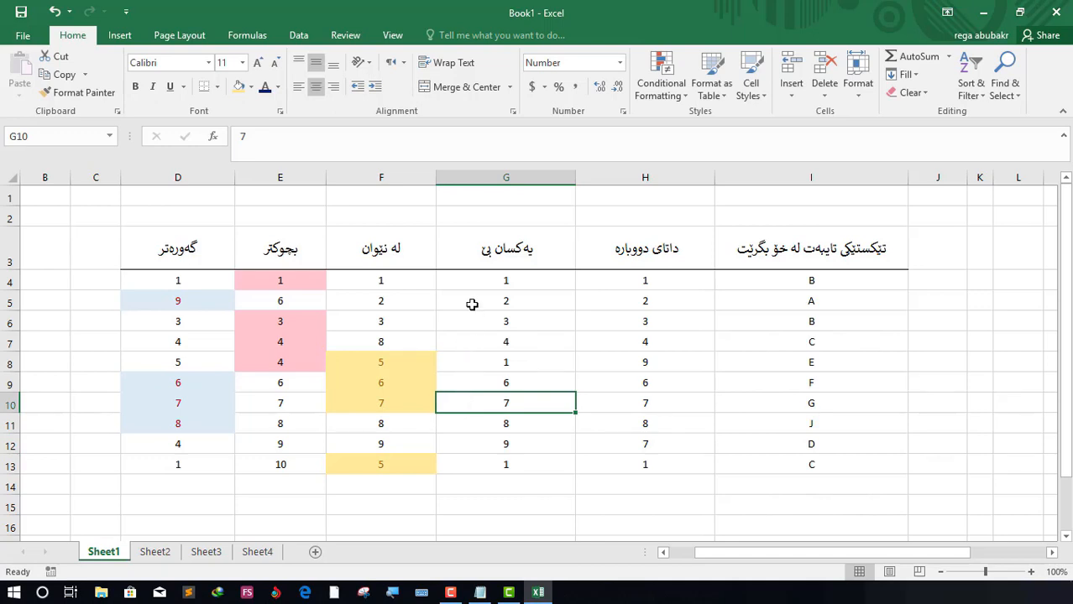
# Step: Apply an Equal To conditional formatting rule to G4:G13 for the value 5 with Green Fill with Dark Green Text
pyautogui.click(517, 258)
pyautogui.click(517, 283)
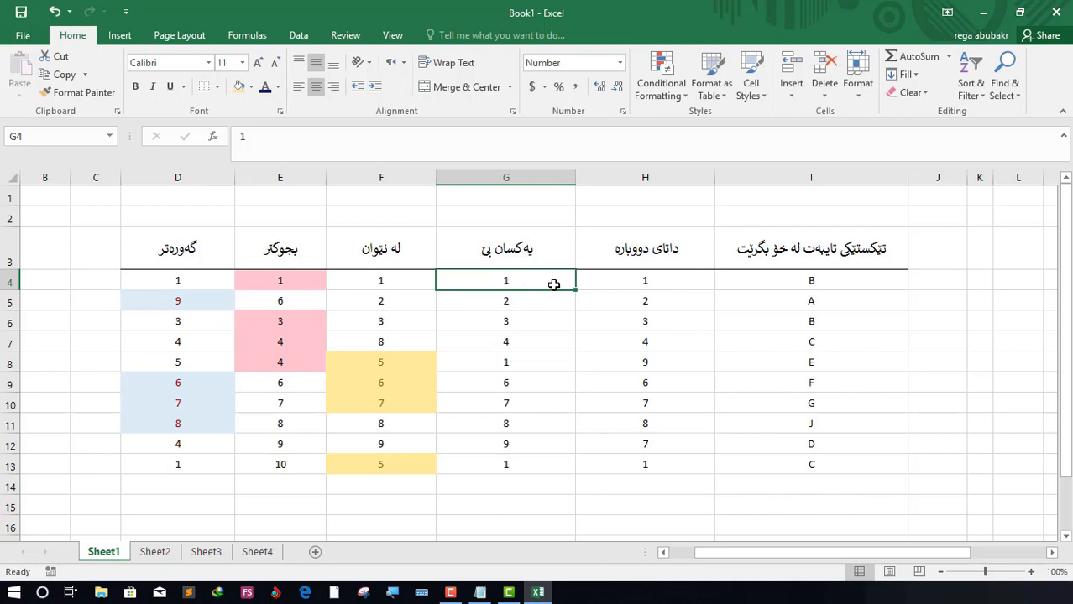
pyautogui.moveTo(546, 290); pyautogui.dragTo(523, 468)
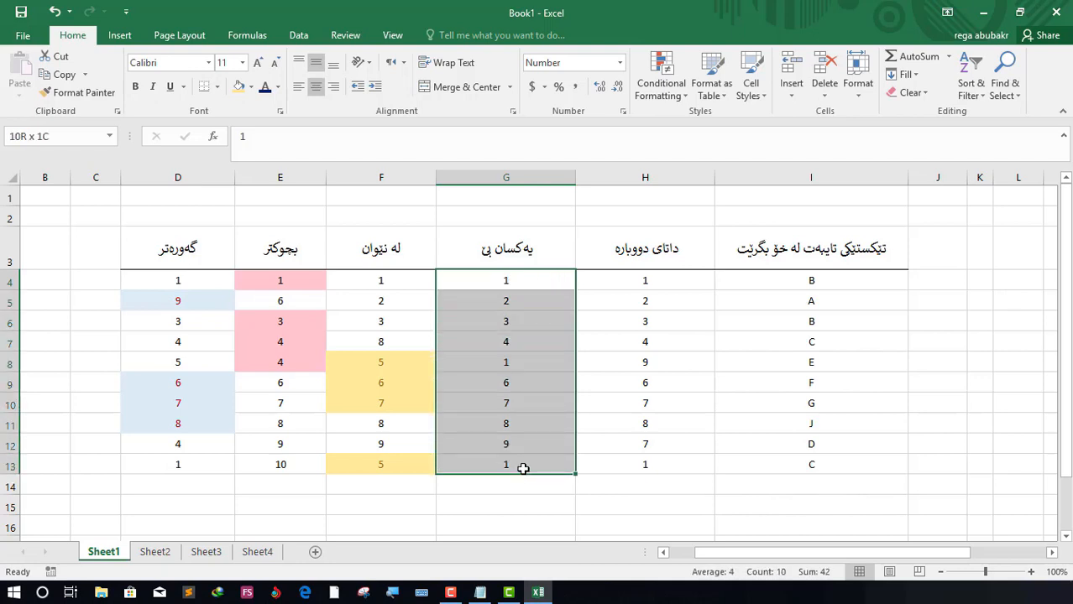
pyautogui.click(672, 93)
pyautogui.moveTo(714, 120)
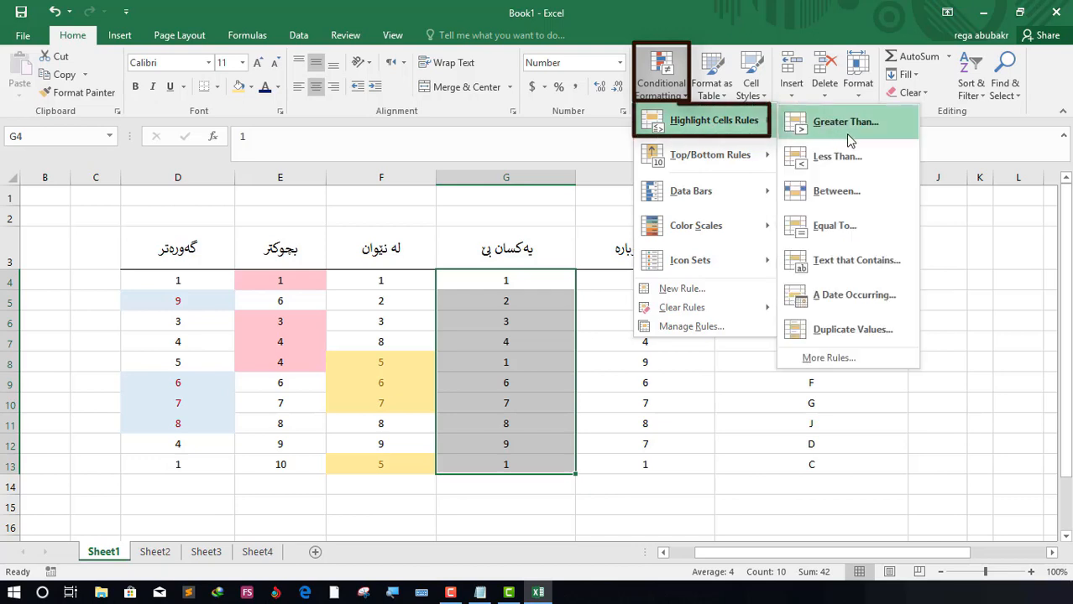
pyautogui.click(856, 228)
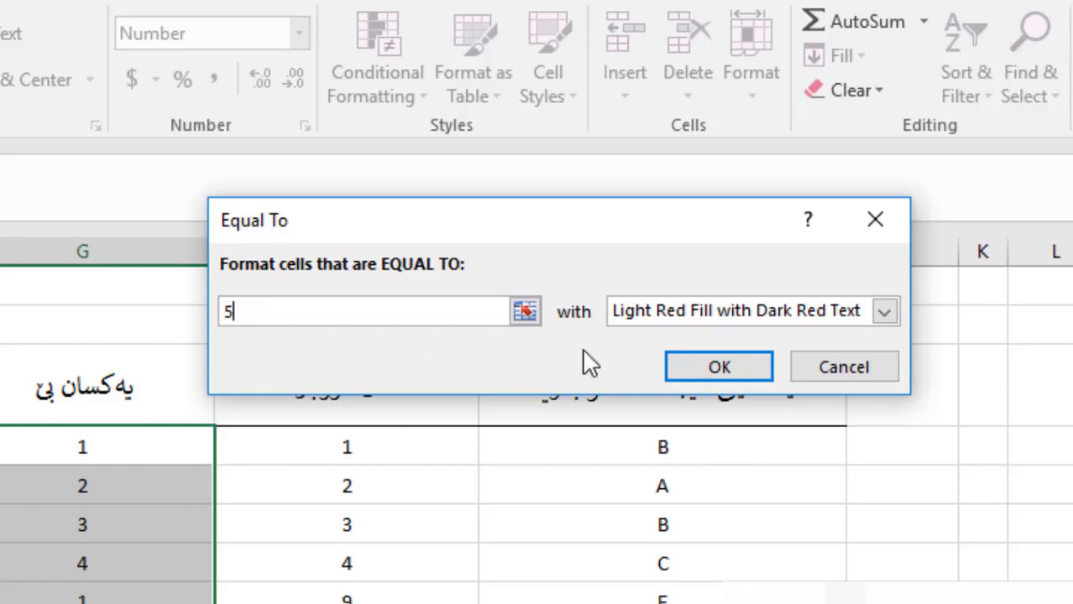
pyautogui.click(710, 310)
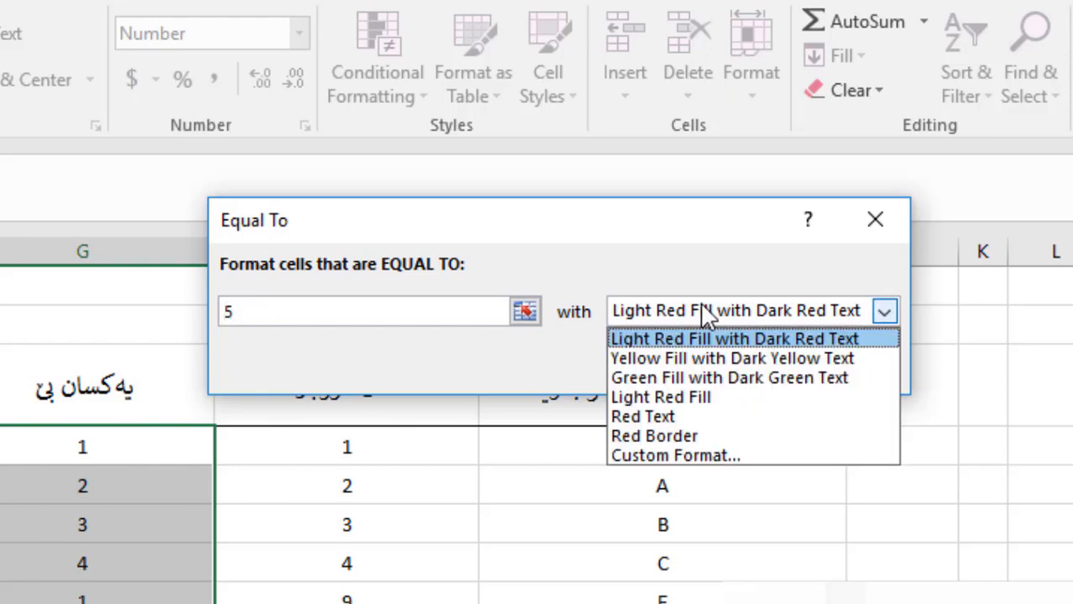
pyautogui.click(667, 379)
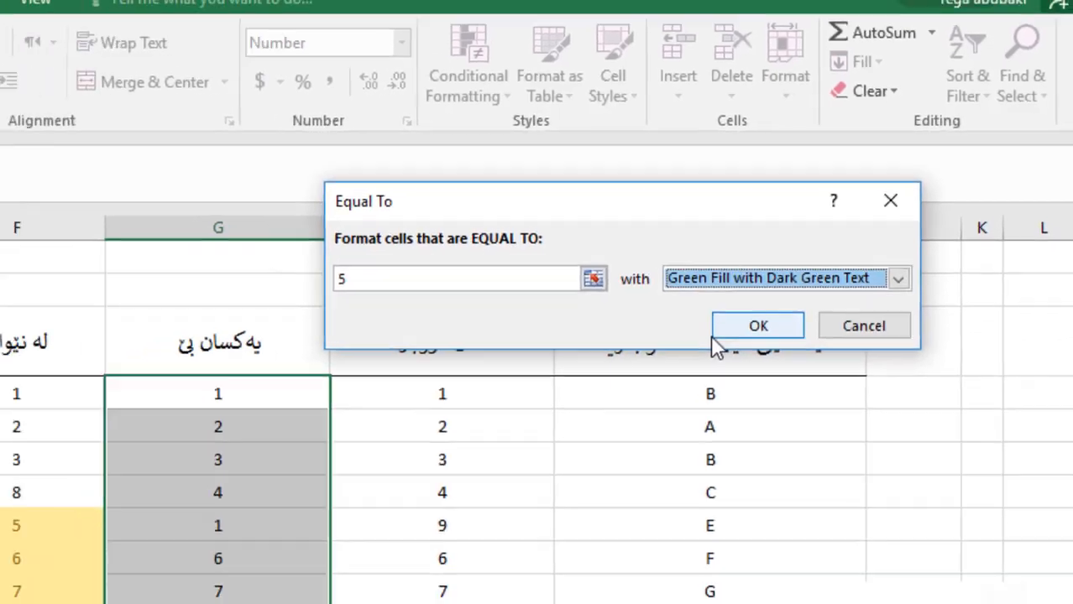
pyautogui.click(837, 241)
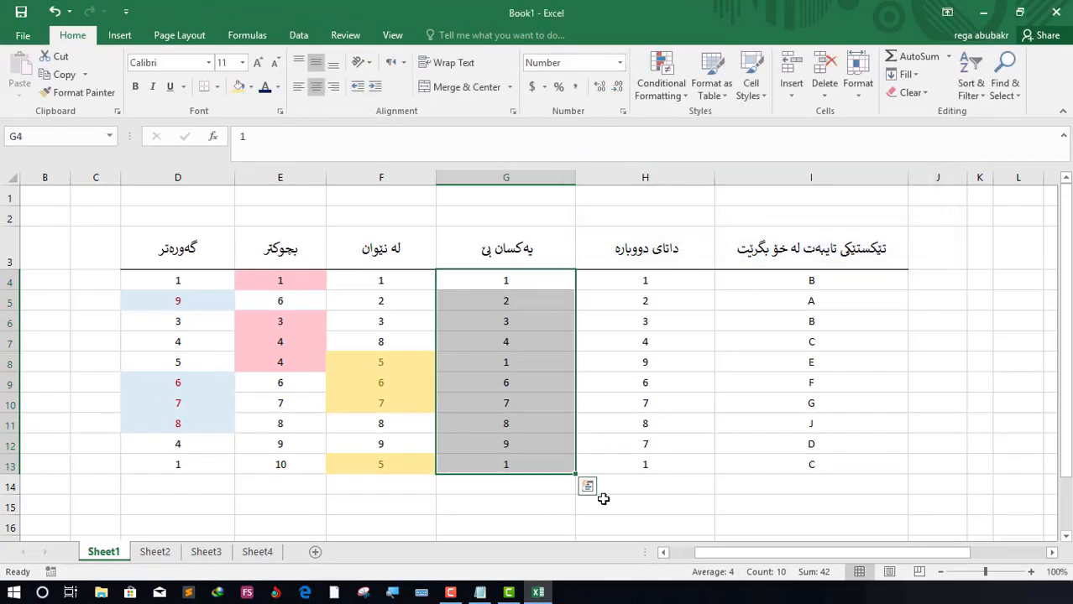
# Step: Change the value in cell G6 to 5
pyautogui.click(510, 532)
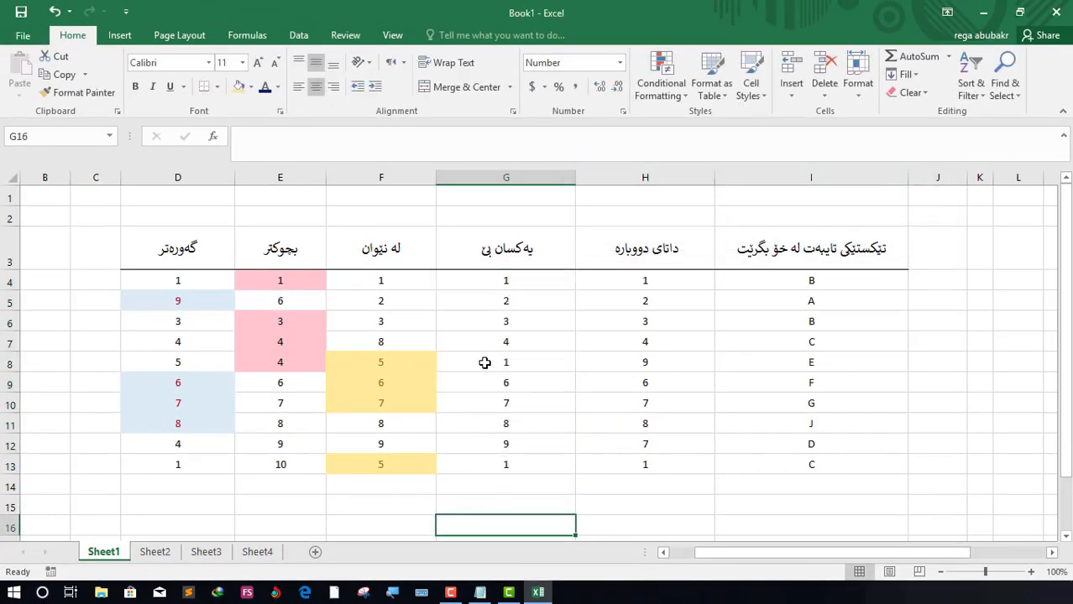
pyautogui.click(493, 322)
pyautogui.write('5')
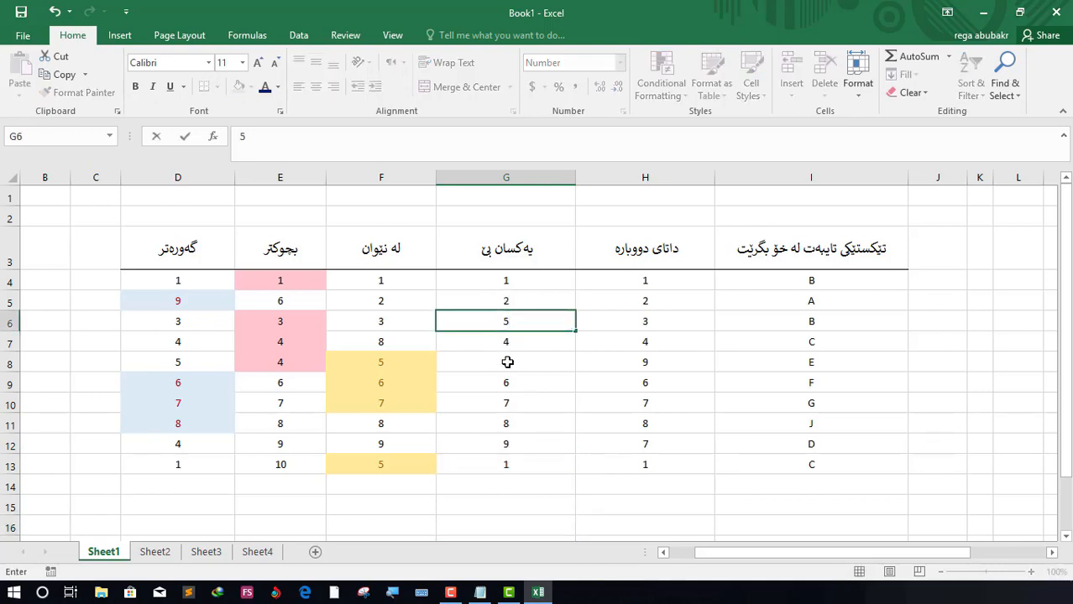
pyautogui.press('Return')
pyautogui.click(530, 504)
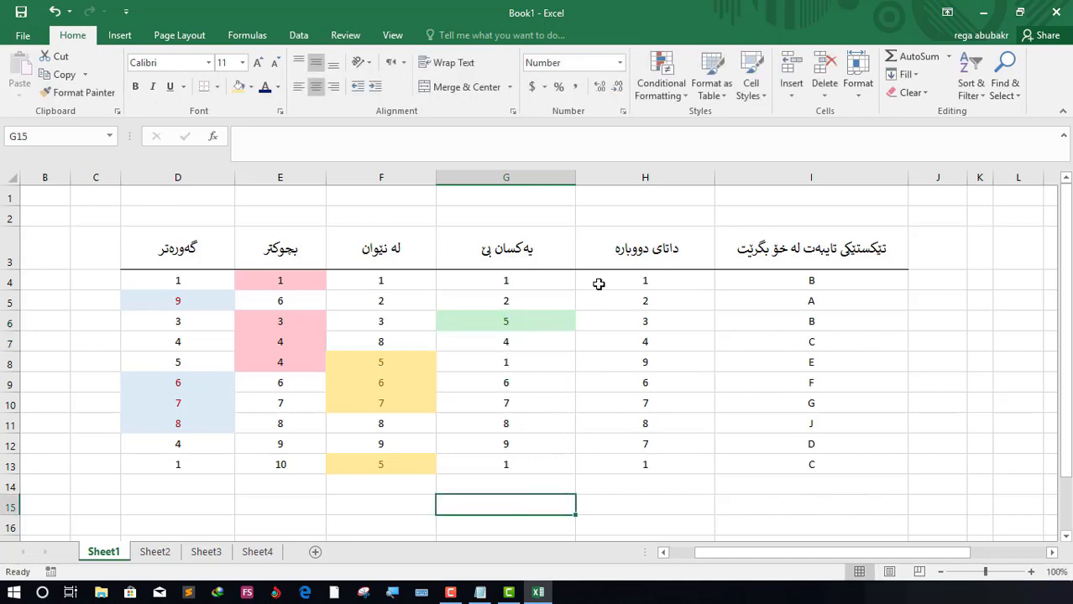
# Step: Start a Duplicate Values conditional formatting rule for H4:H13 and move its dialog clear of that column
pyautogui.click(633, 279)
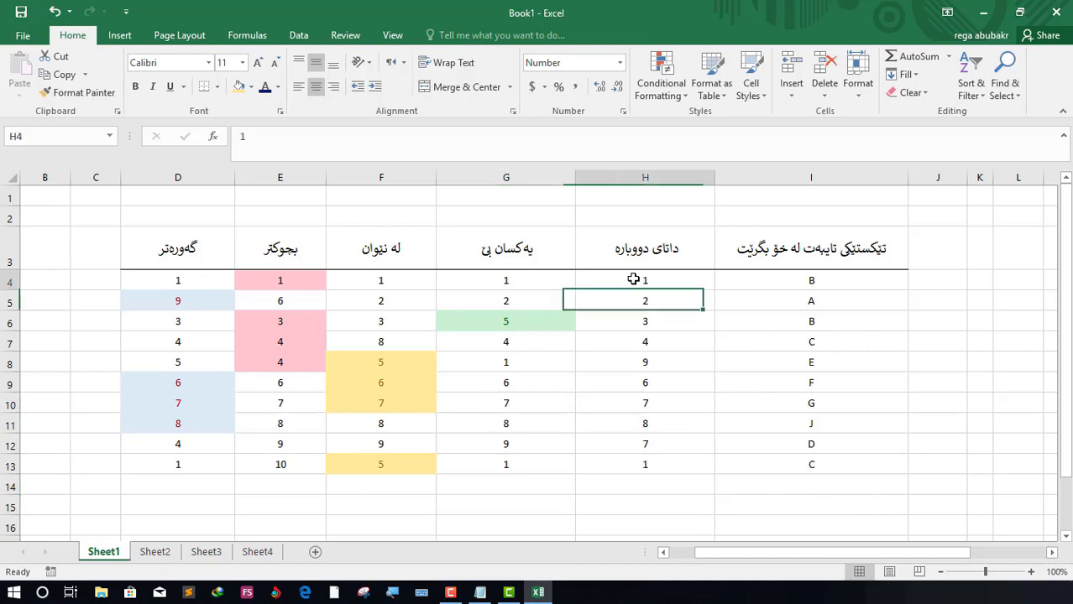
pyautogui.moveTo(682, 337); pyautogui.dragTo(667, 468)
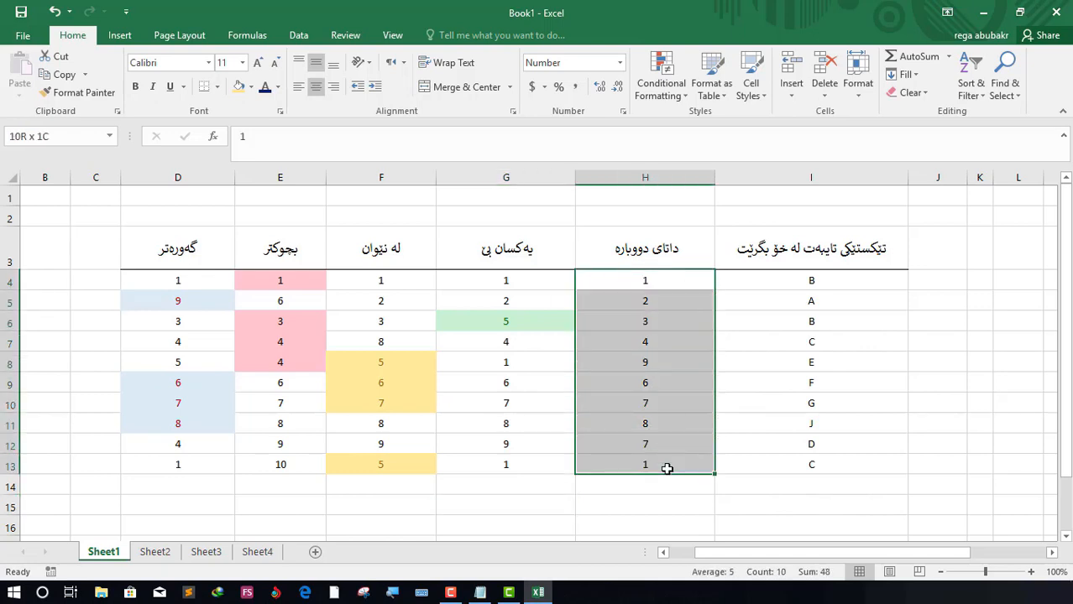
pyautogui.click(667, 468)
pyautogui.moveTo(616, 282); pyautogui.dragTo(610, 467)
pyautogui.click(661, 80)
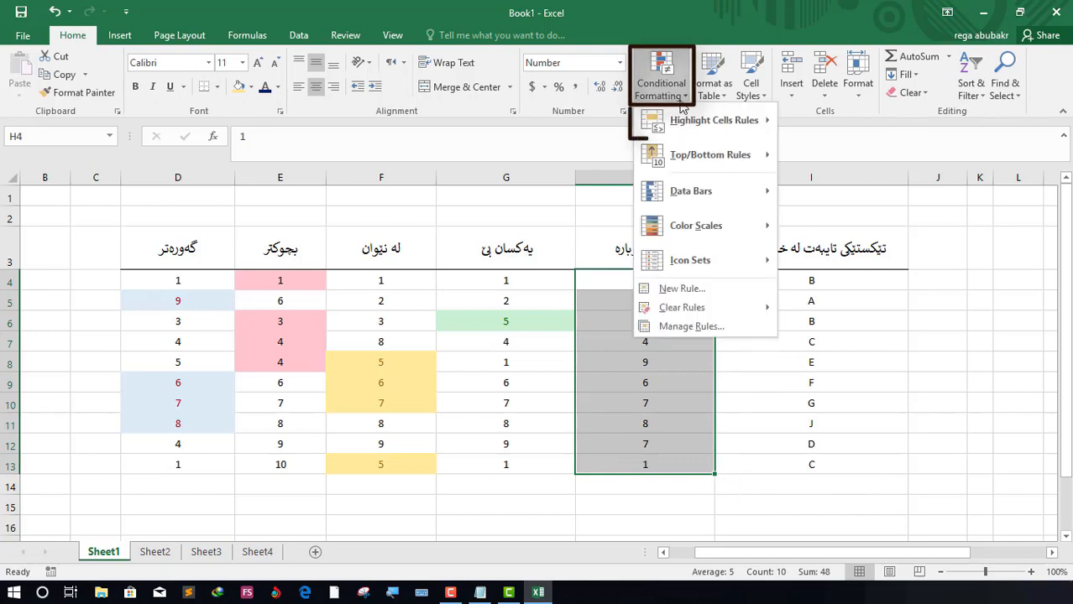
pyautogui.moveTo(727, 126)
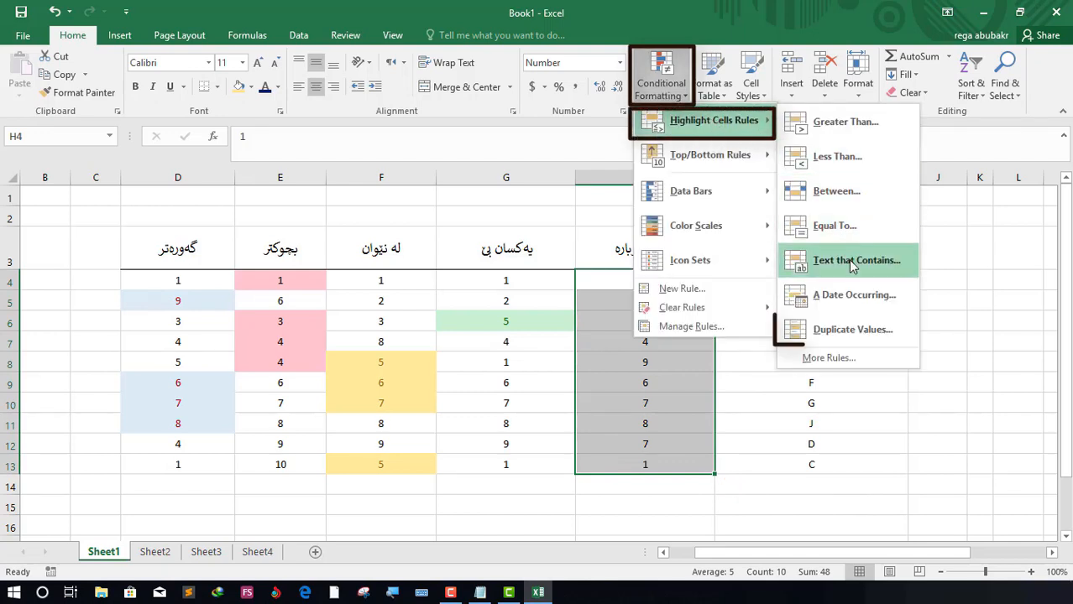
pyautogui.click(887, 336)
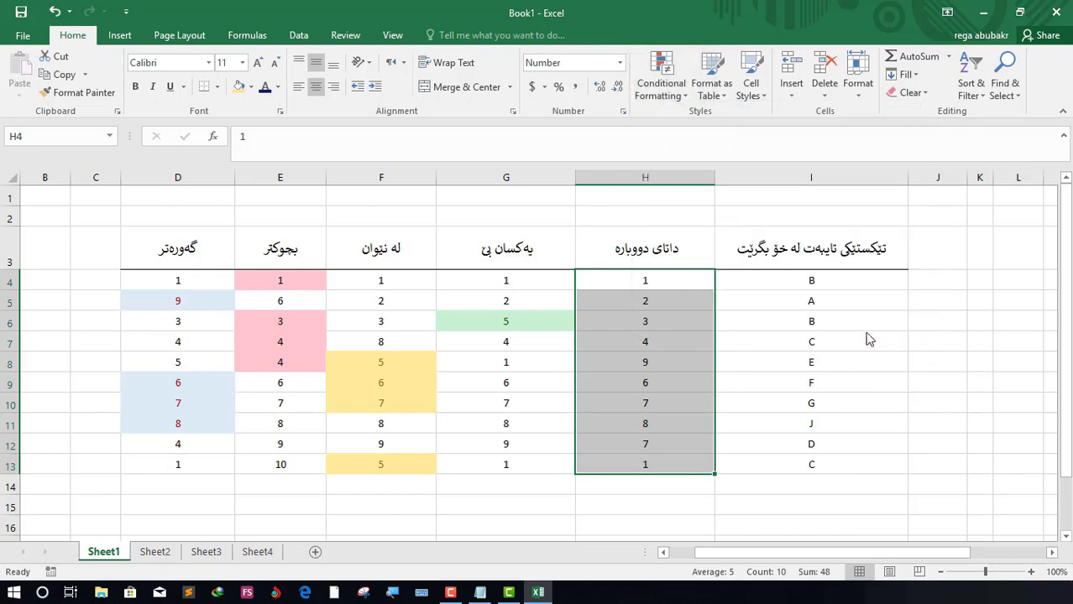
pyautogui.moveTo(706, 147); pyautogui.dragTo(225, 111)
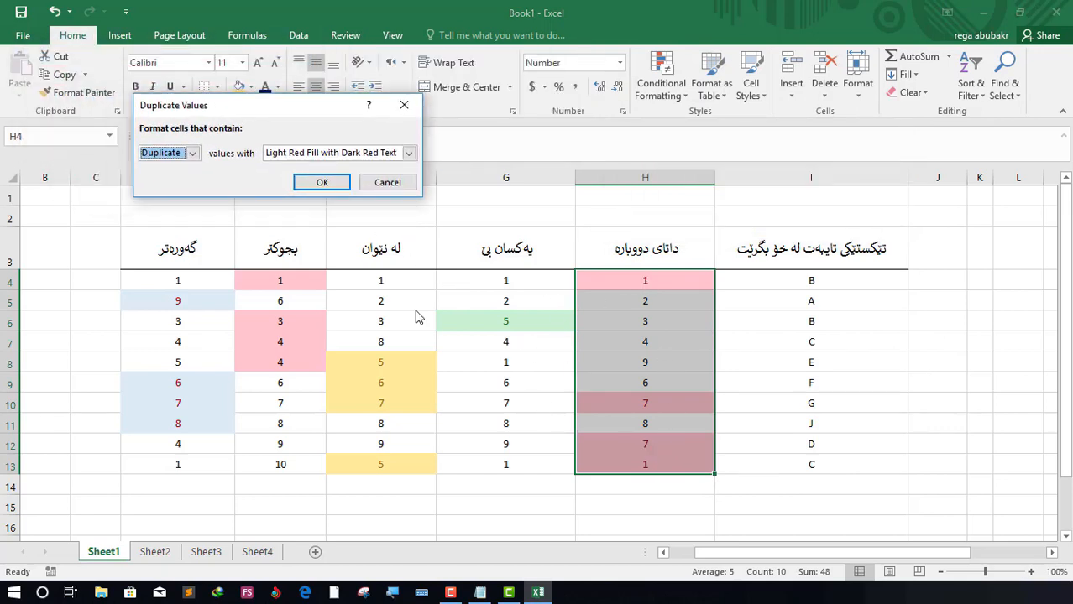
# Step: Preview the Green Fill with Dark Green Text and Red Border presets, and apply the duplicates rule with Light Red Fill with Dark Red Text
pyautogui.click(408, 157)
pyautogui.click(288, 188)
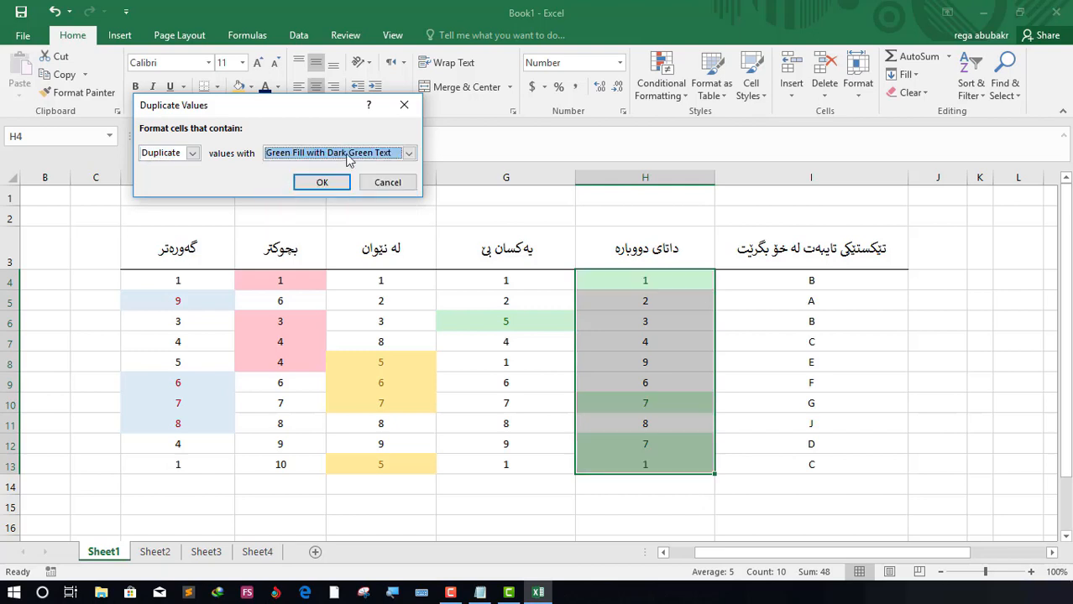
pyautogui.click(407, 154)
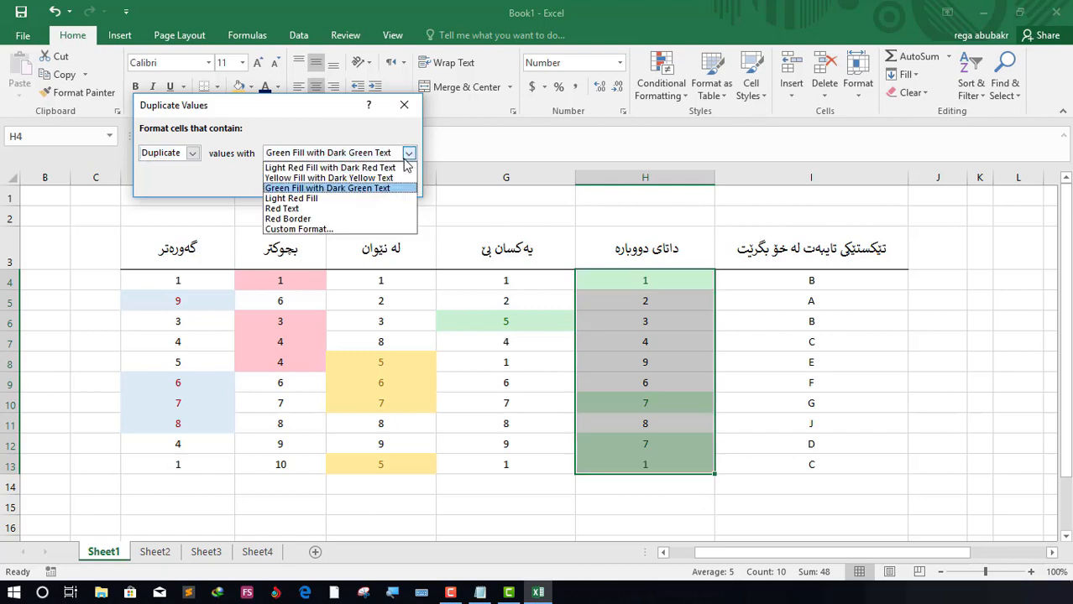
pyautogui.click(288, 218)
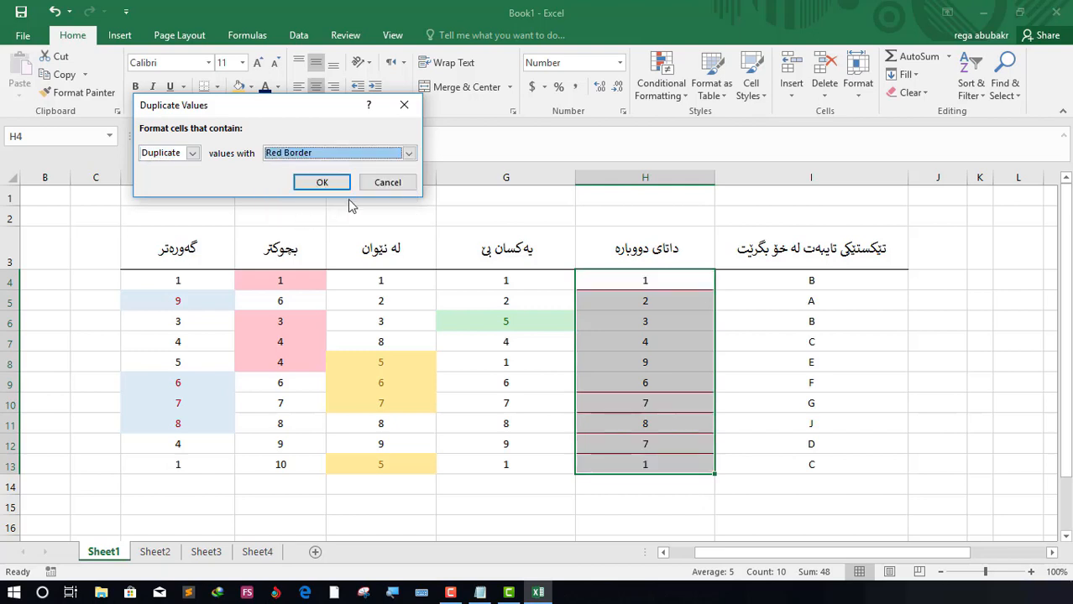
pyautogui.click(332, 153)
pyautogui.click(309, 172)
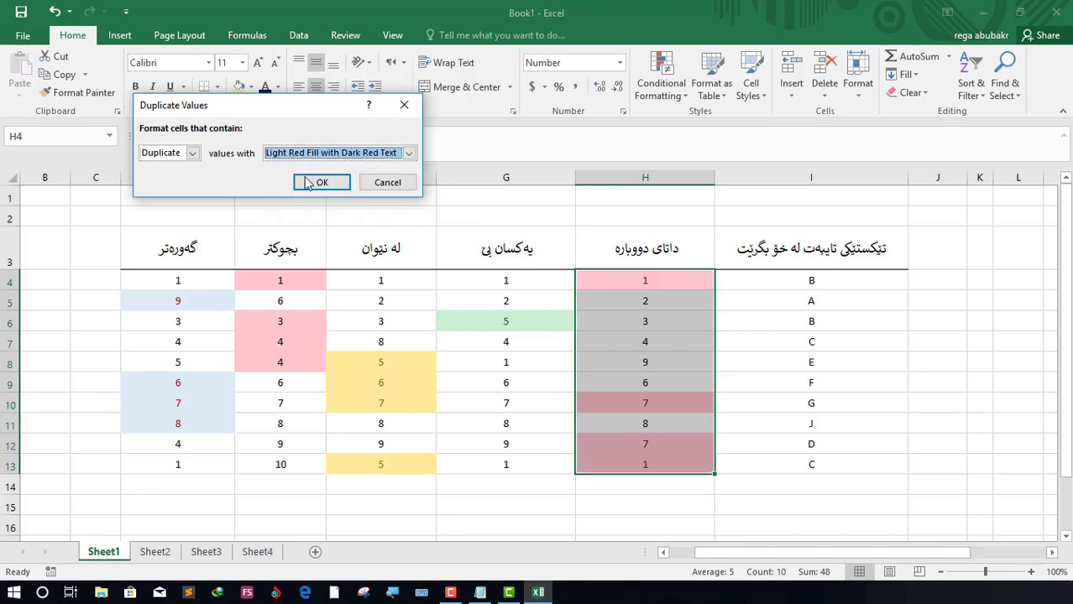
pyautogui.click(304, 185)
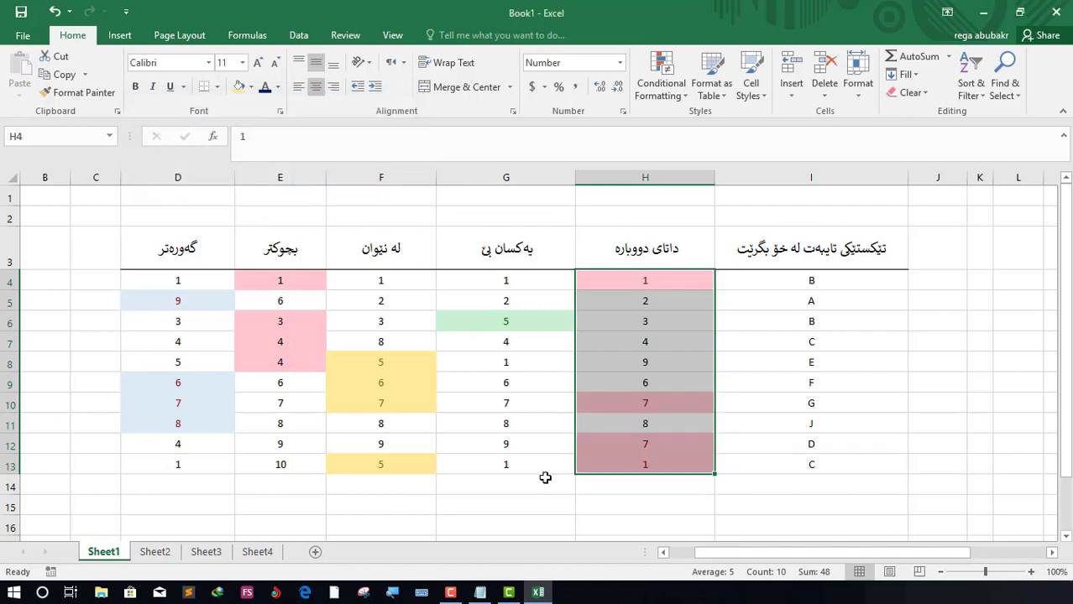
pyautogui.click(598, 526)
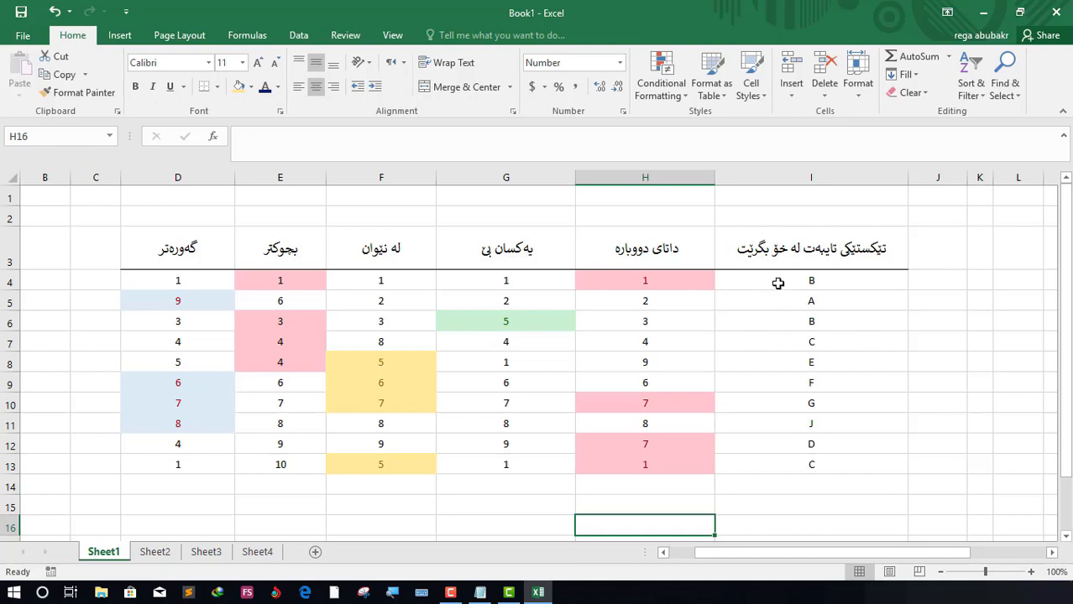
# Step: Start a Text That Contains conditional formatting rule for I4:I13 with A as the text to match
pyautogui.moveTo(778, 283); pyautogui.dragTo(793, 460)
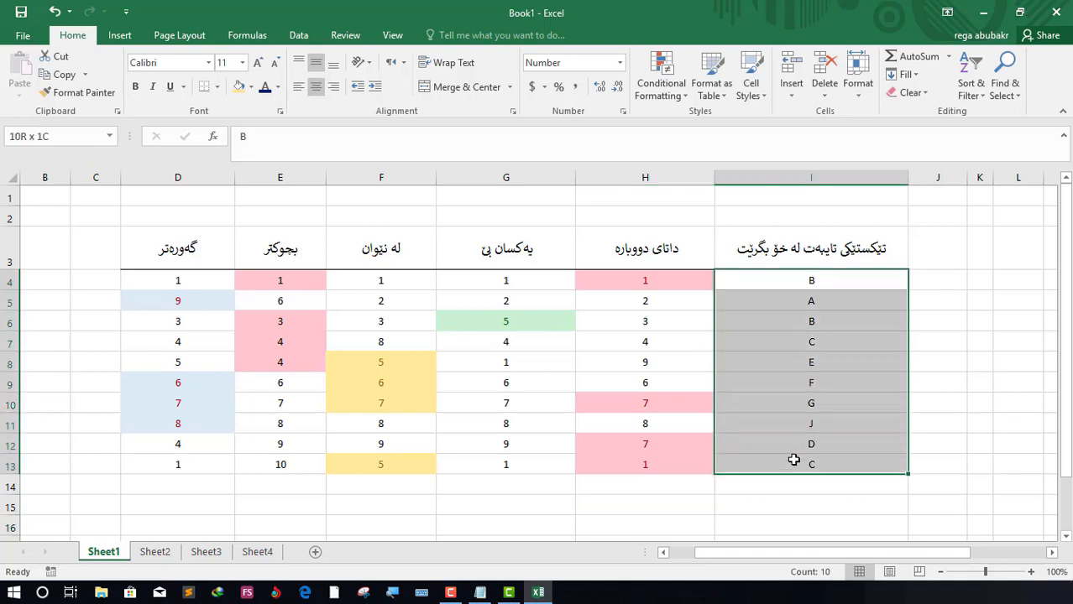
pyautogui.click(794, 457)
pyautogui.click(760, 285)
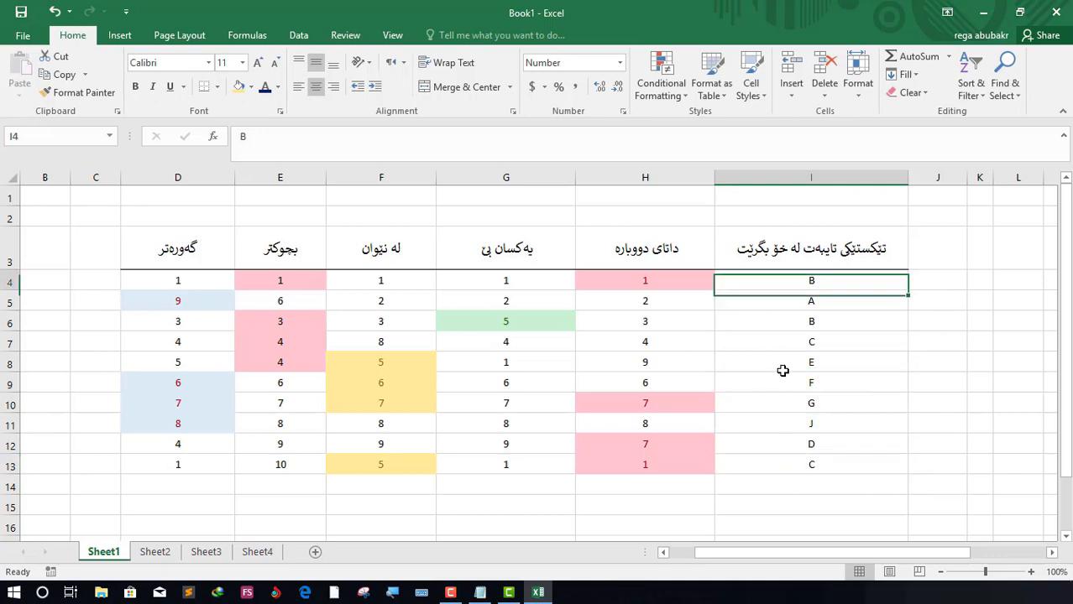
pyautogui.moveTo(783, 370); pyautogui.dragTo(793, 463)
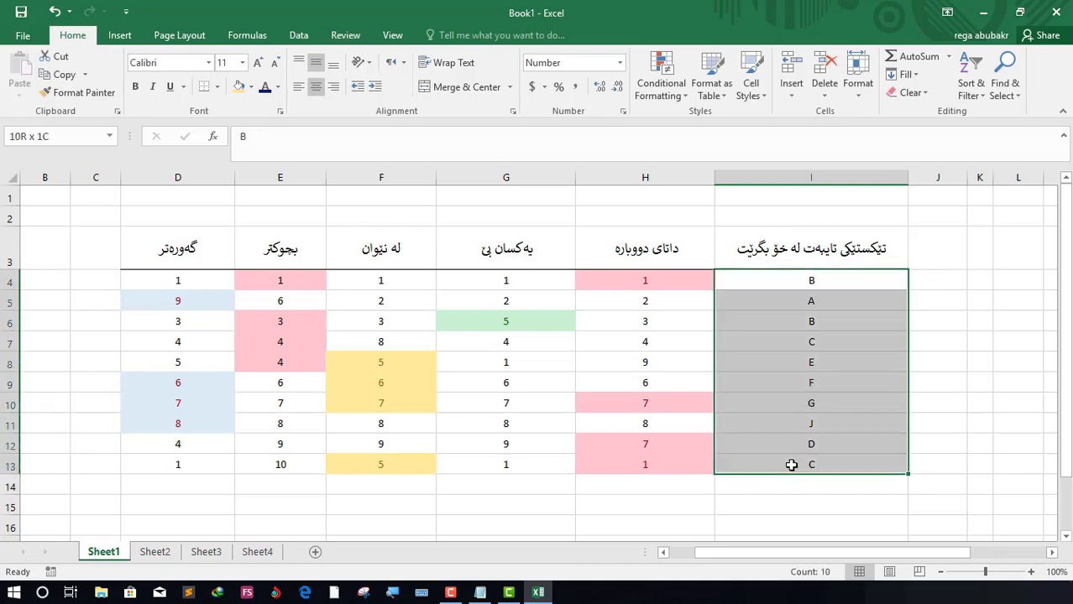
pyautogui.click(661, 88)
pyautogui.moveTo(740, 121)
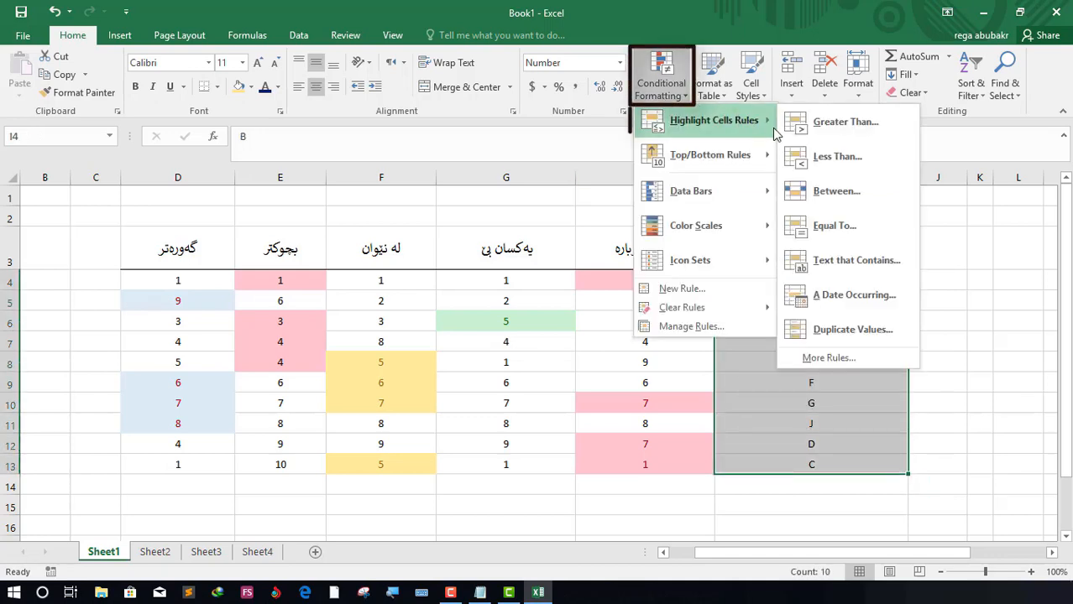
pyautogui.click(876, 260)
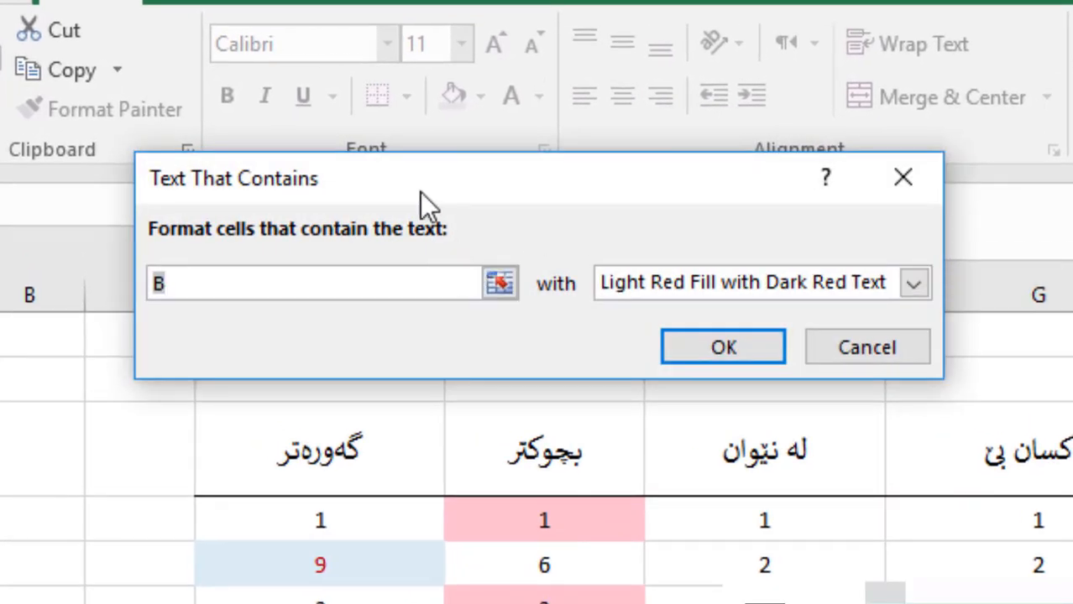
pyautogui.press('BackSpace')
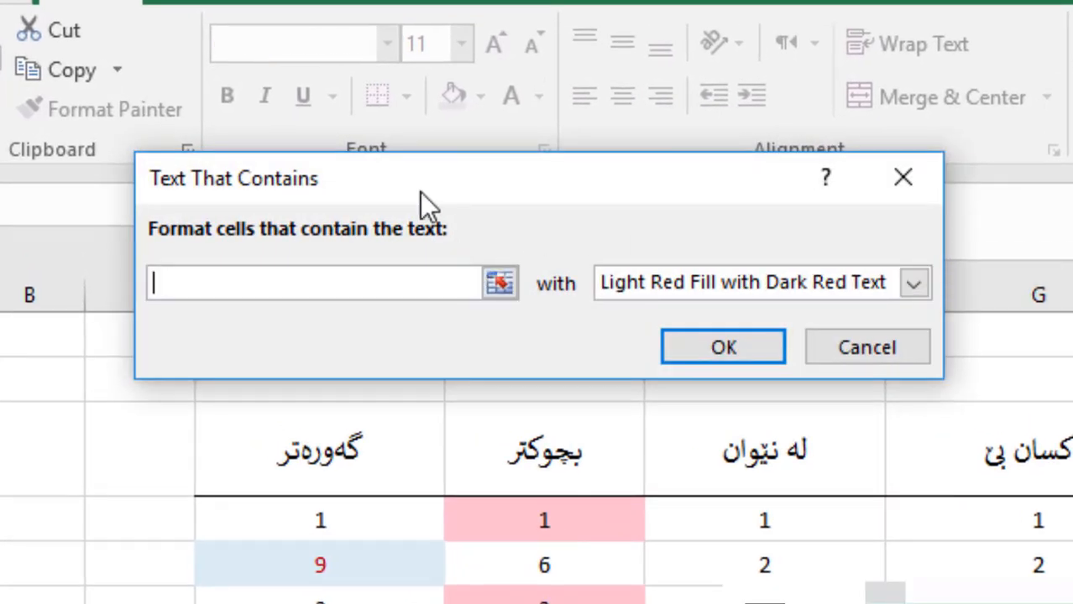
pyautogui.write('A')
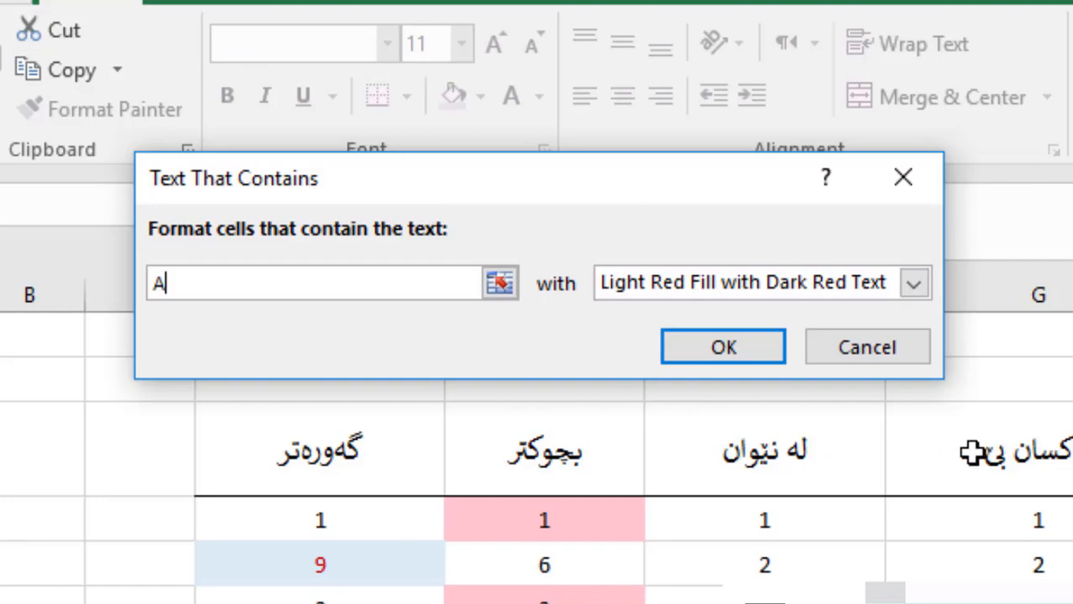
# Step: Give the text rule a custom format with a purple fill and a very light grey font colour, and apply it
pyautogui.click(902, 285)
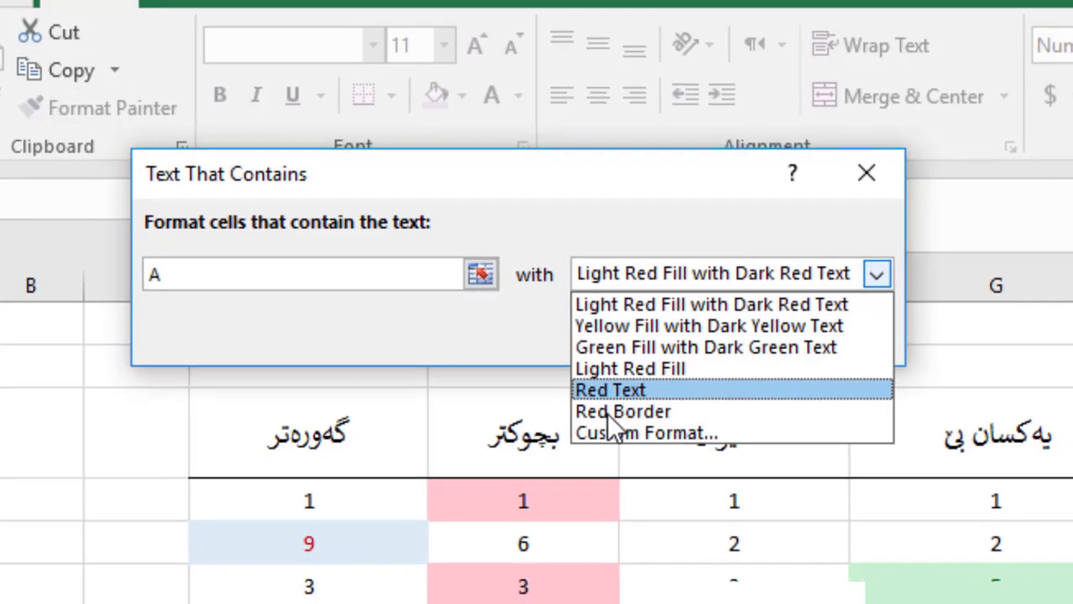
pyautogui.click(626, 433)
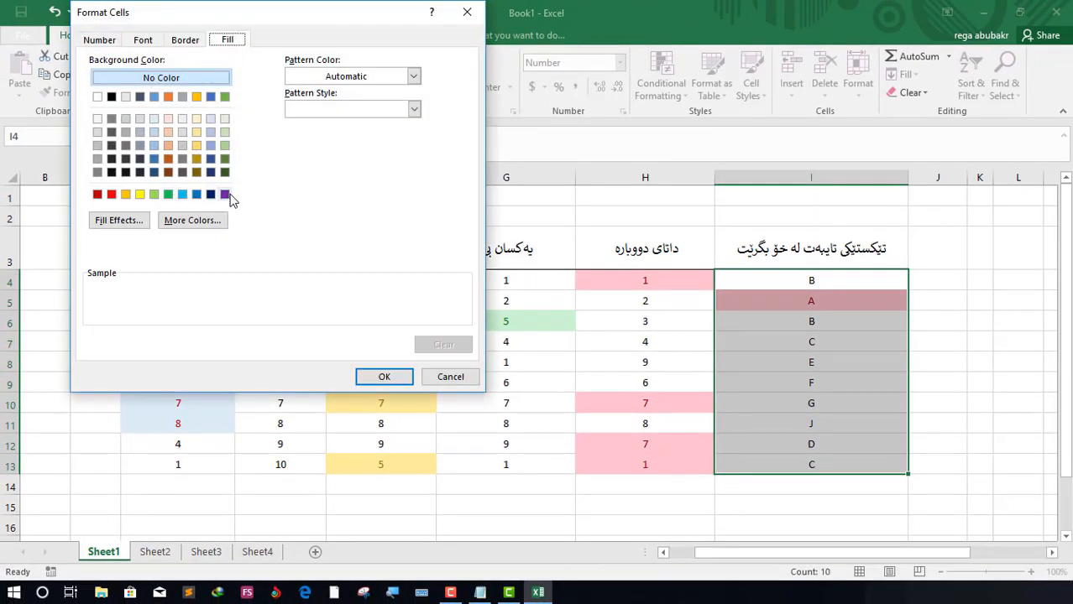
pyautogui.click(224, 194)
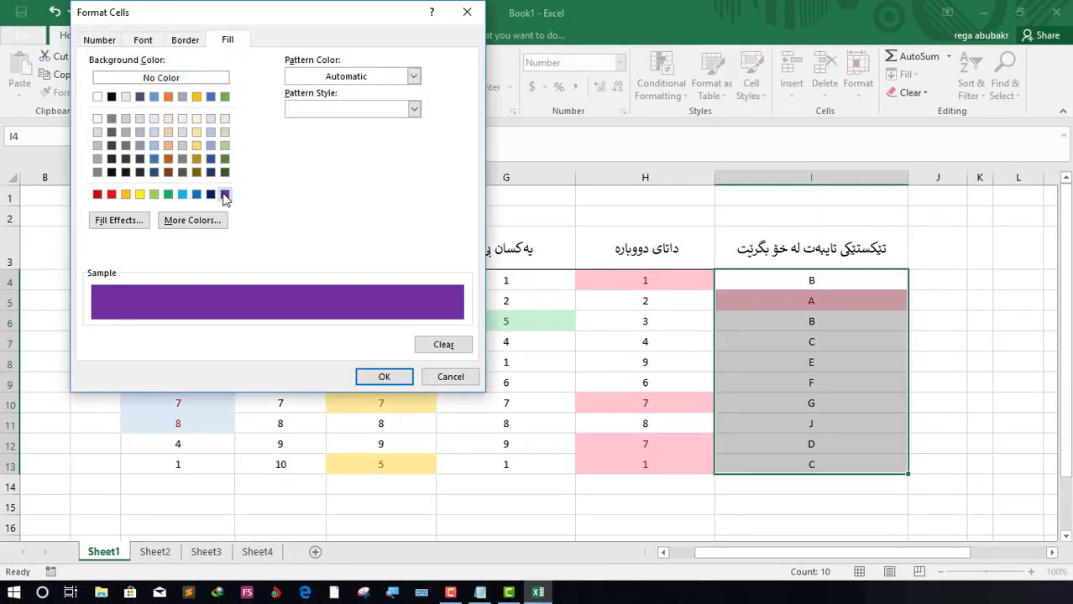
pyautogui.click(174, 46)
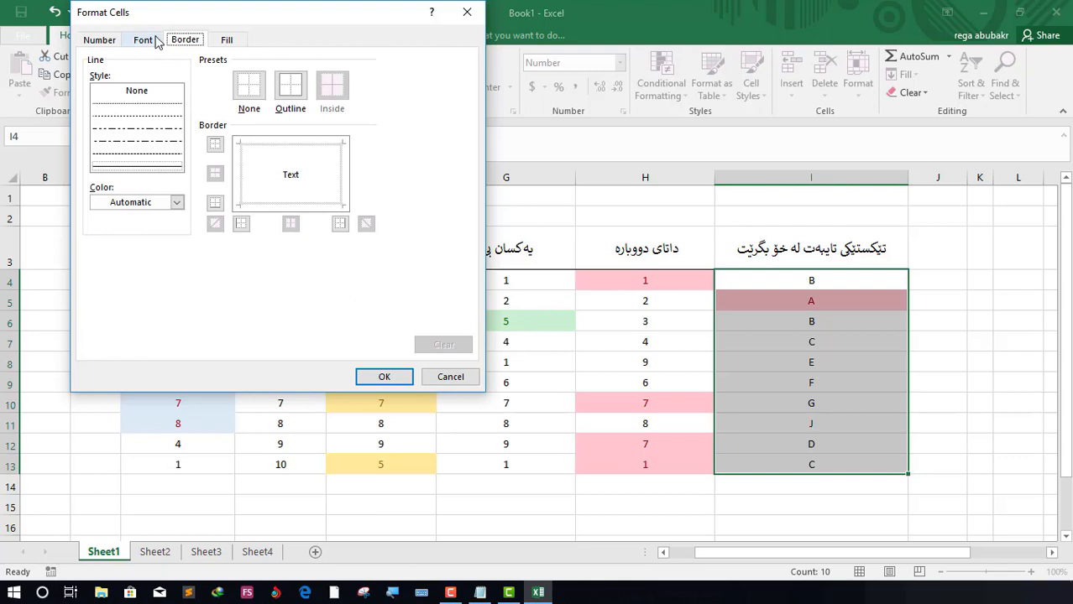
pyautogui.click(151, 41)
pyautogui.click(344, 171)
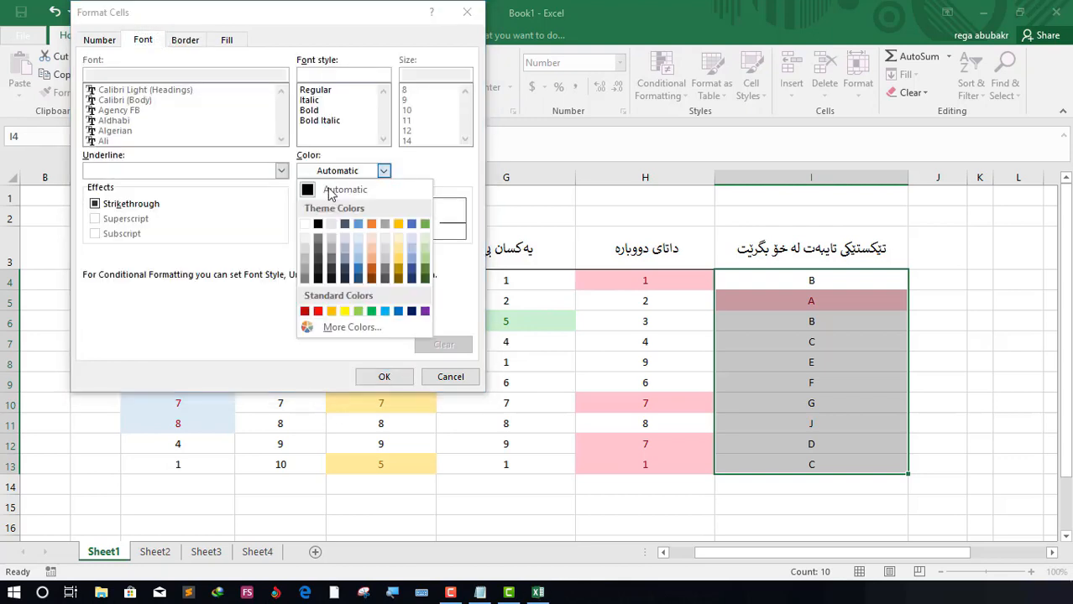
pyautogui.click(307, 243)
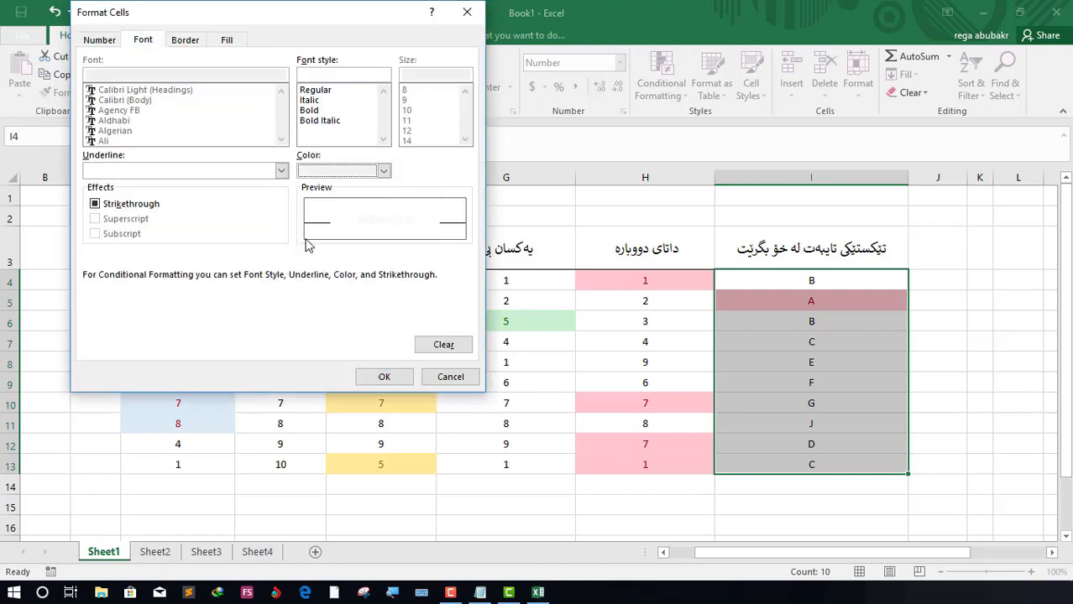
pyautogui.click(384, 377)
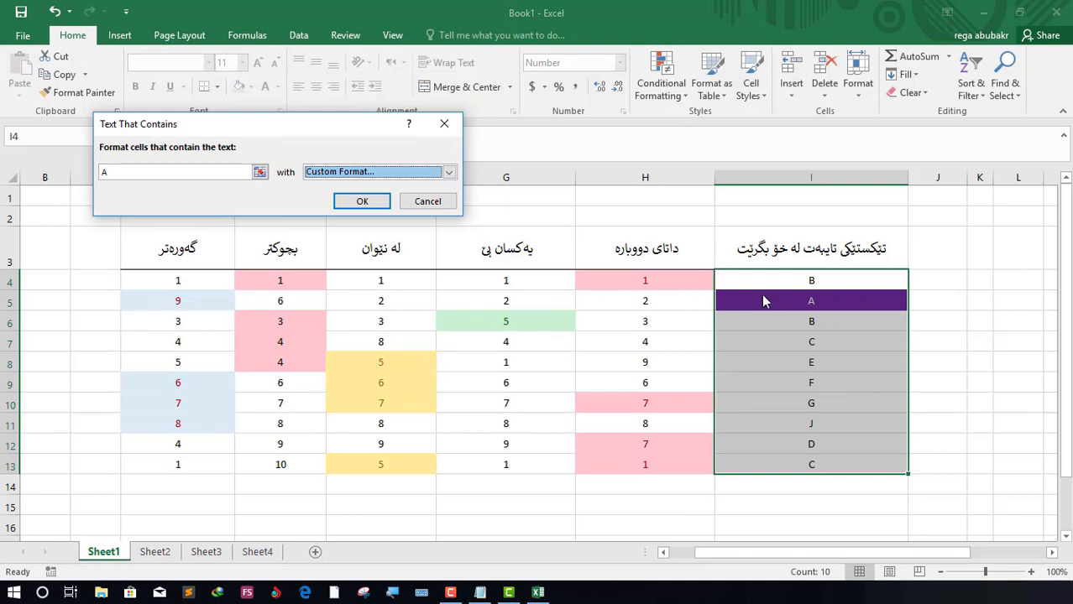
pyautogui.click(363, 206)
pyautogui.click(901, 507)
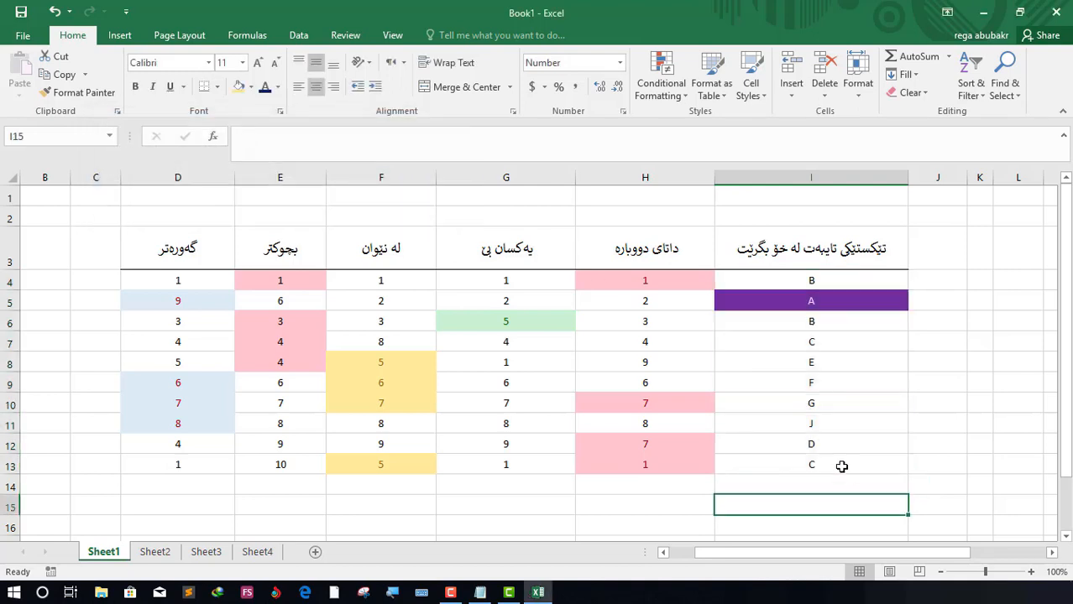
# Step: Test the text rule with a lowercase letter by changing cell I13 to a
pyautogui.click(839, 465)
pyautogui.write('a')
pyautogui.press('Return')
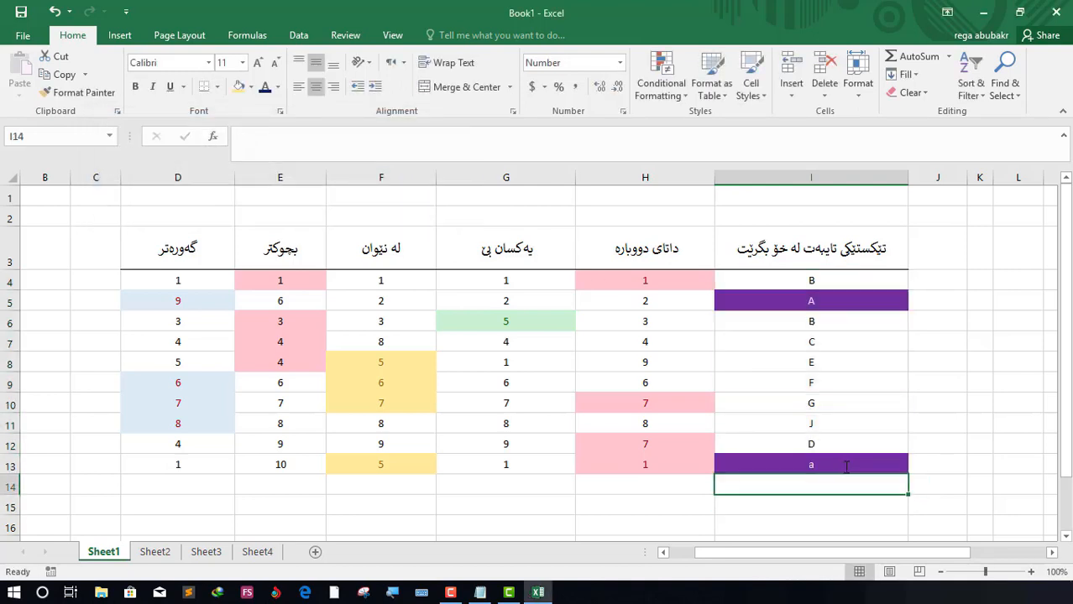
# Step: Change the text in cells I13 and I11 to a capital A
pyautogui.click(839, 464)
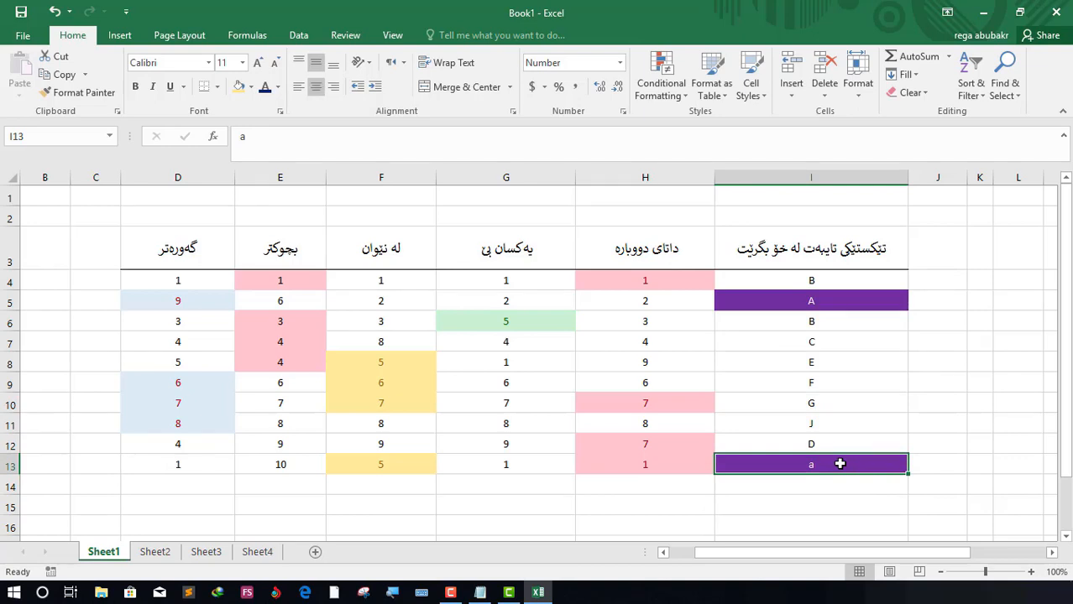
pyautogui.write('A')
pyautogui.press('Up')
pyautogui.press('Up')
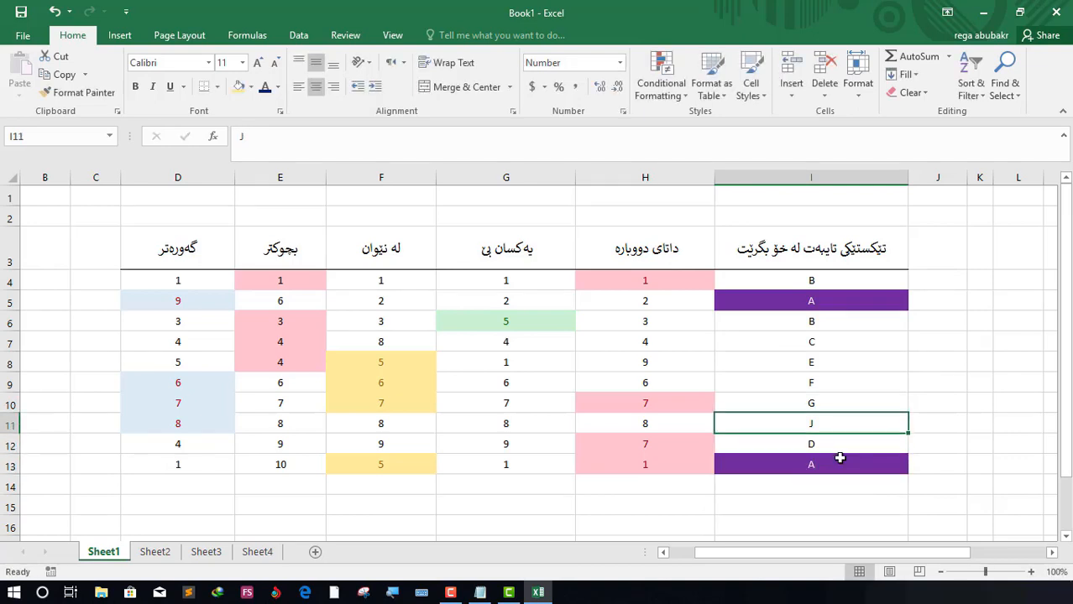
pyautogui.write('A')
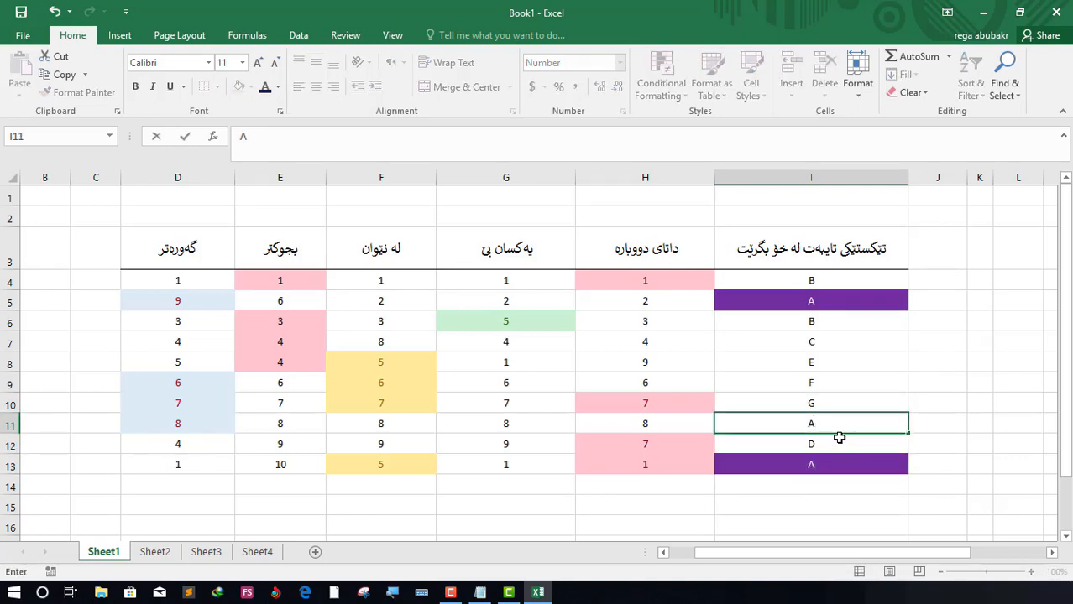